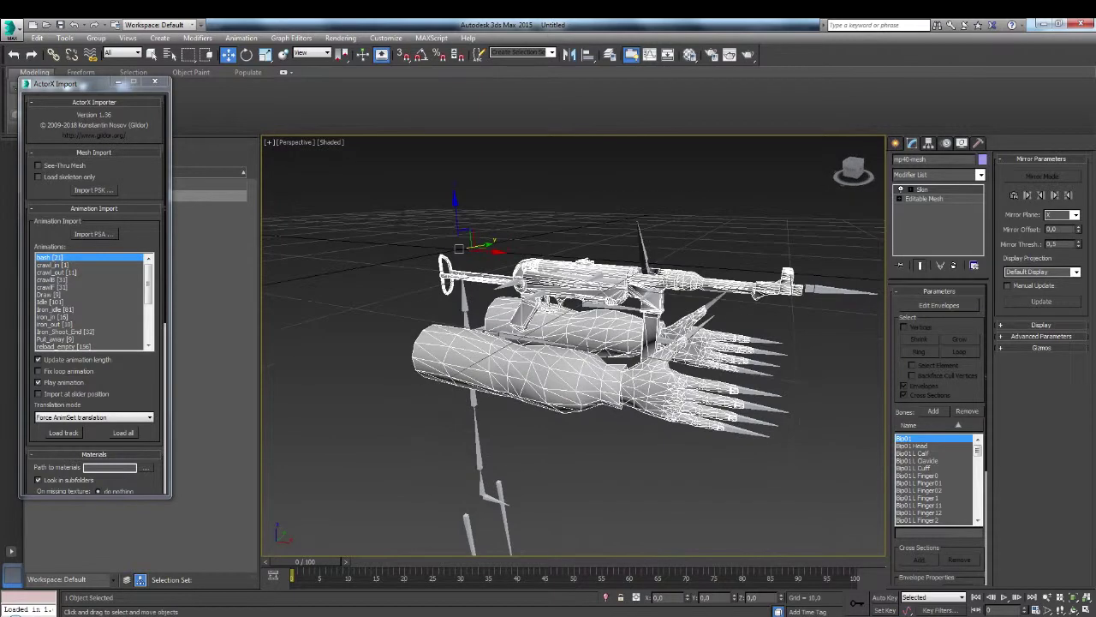
Import the PSA animation set and load the Idle track onto the arms and weapon rig
left_click(91, 238)
double_click(128, 99)
left_click(86, 316)
left_click(62, 303)
double_click(52, 305)
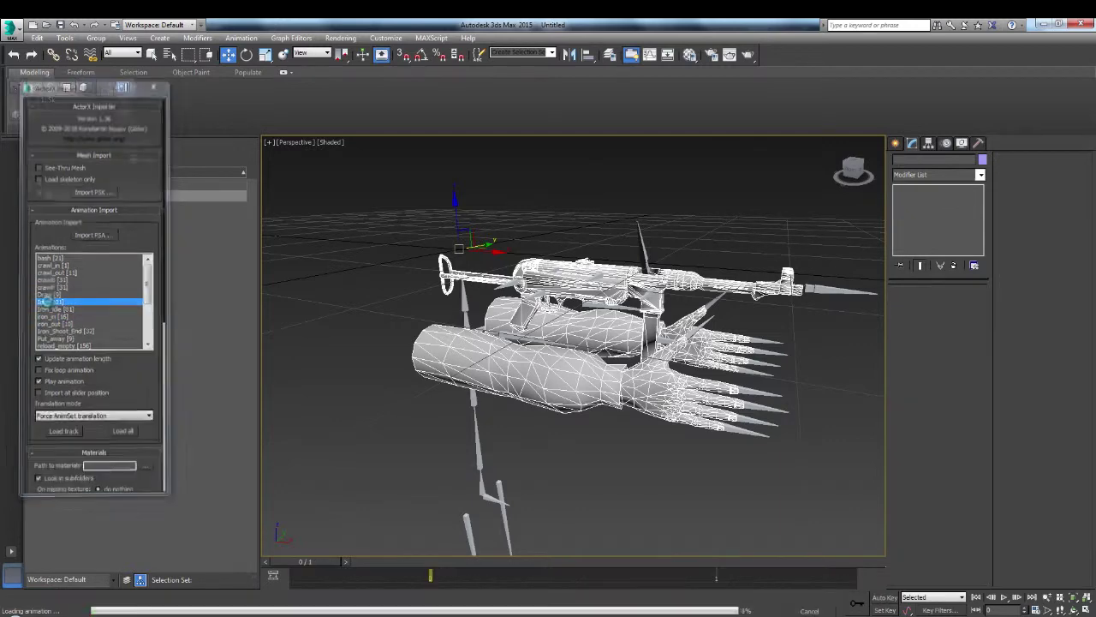
Select the whole rig and delete its animation keys after frame 0, keeping only the starting pose
left_click_drag(364, 563, 295, 565)
scroll(518, 385, "down", 4)
left_click_drag(410, 269, 602, 526)
left_click(156, 84)
left_click_drag(254, 289, 258, 190)
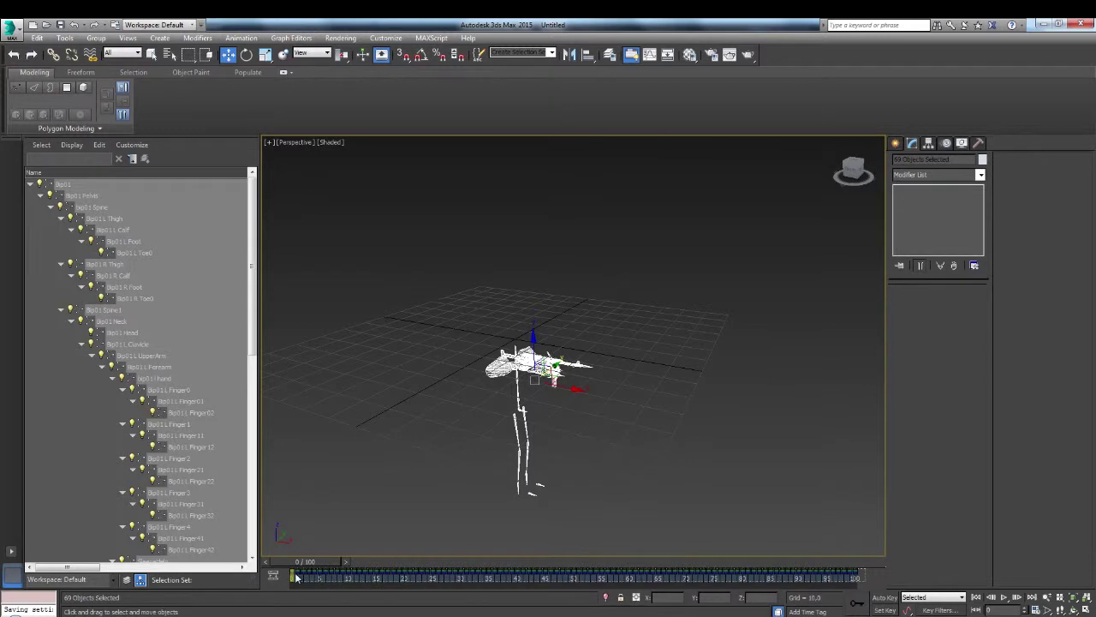
key("Delete")
left_click_drag(294, 575, 601, 572, "shift")
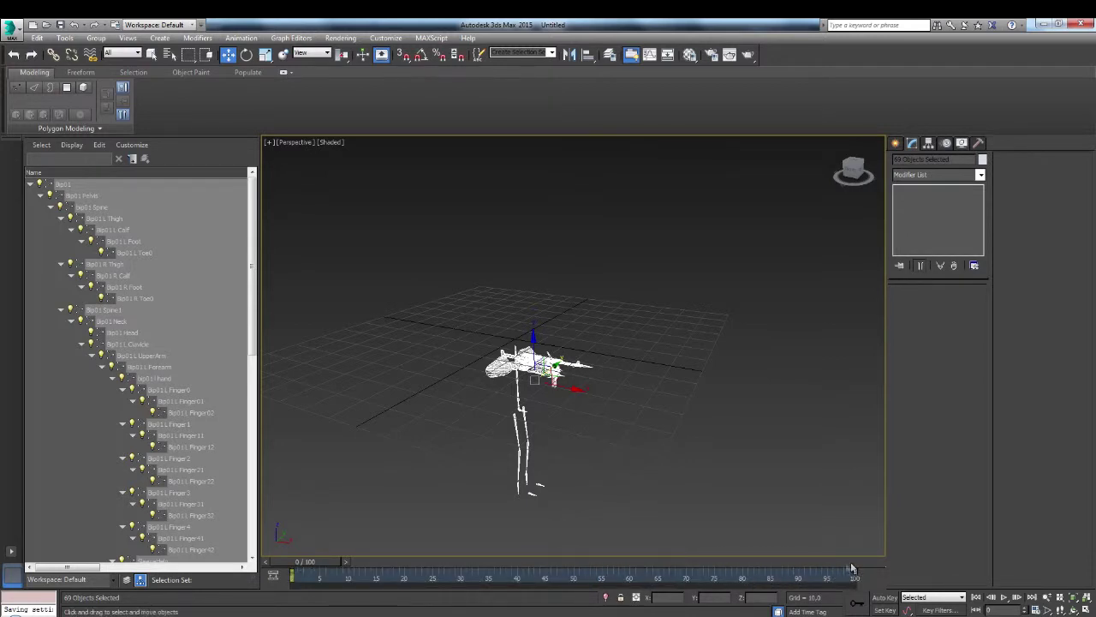
Move the Main_Backup weapon bone away from the hands along world Y, to an absolute Y of 46.335
scroll(791, 505, "up", 6)
middle_click_drag(541, 362, 530, 356)
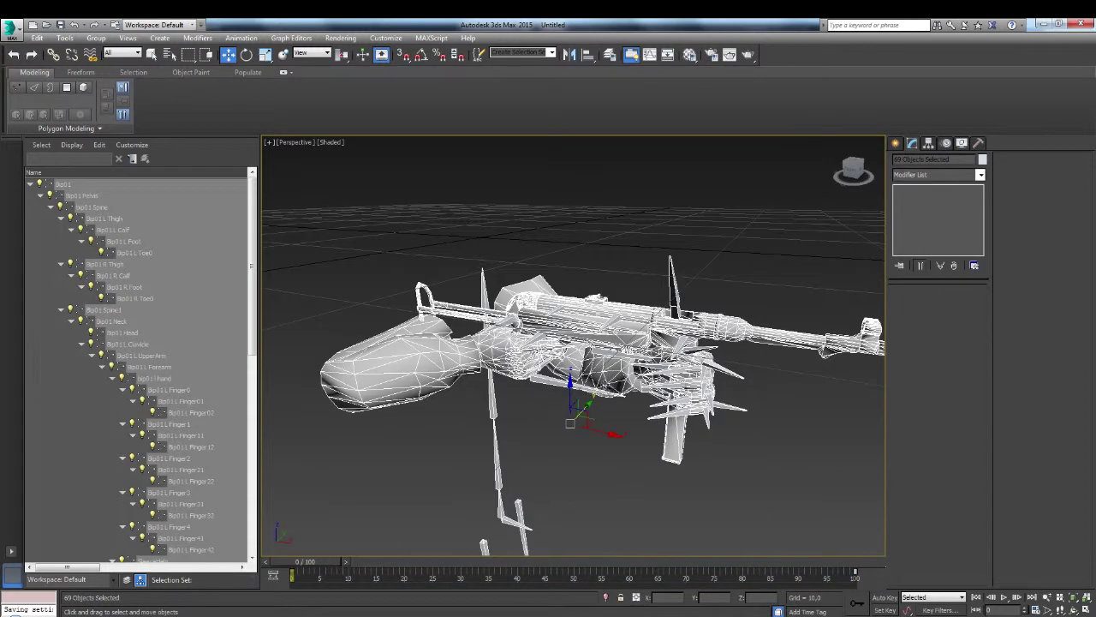
mouse_move(309, 562)
left_mouse_down()
mouse_move(639, 562)
mouse_move(306, 563)
left_mouse_up()
middle_click_drag(596, 445, 343, 238, "alt")
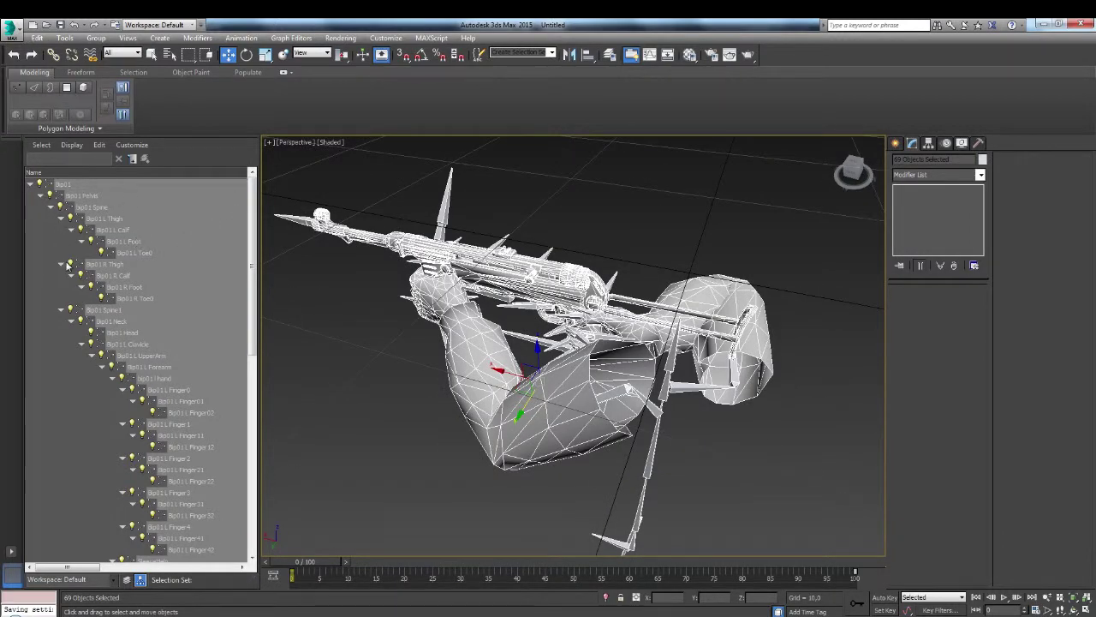
left_click(40, 196)
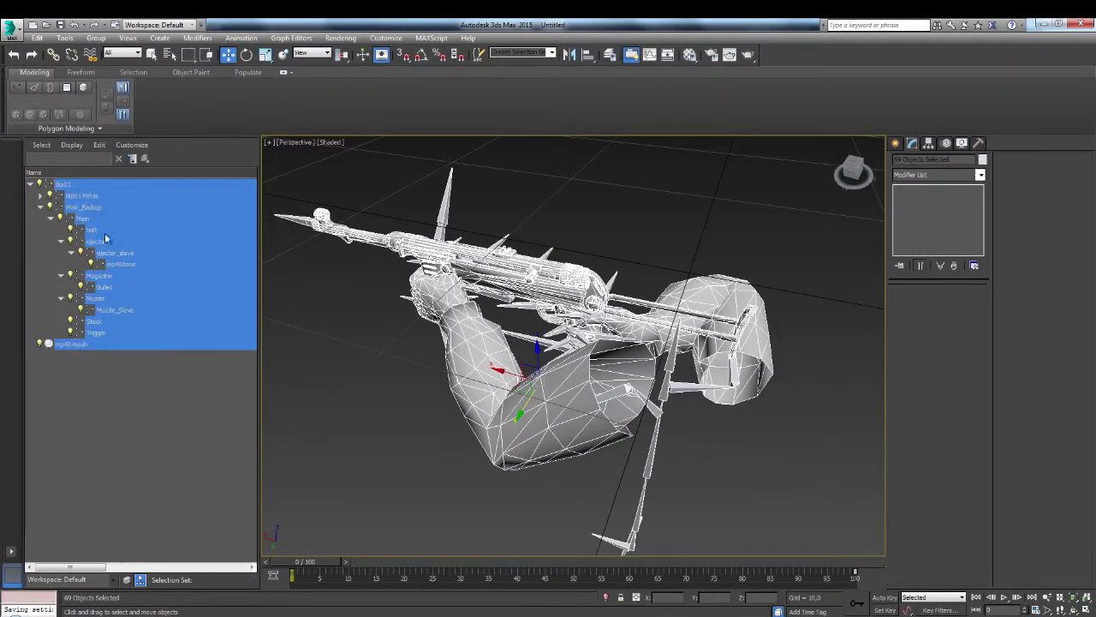
left_click(384, 165)
left_click(83, 208)
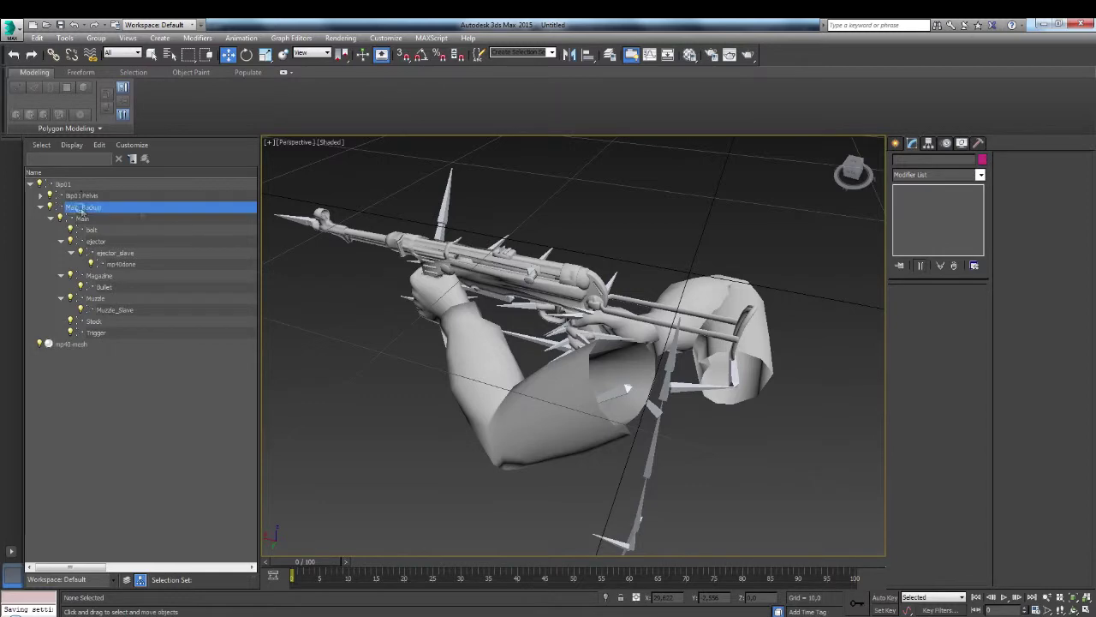
key("z")
left_click(41, 207)
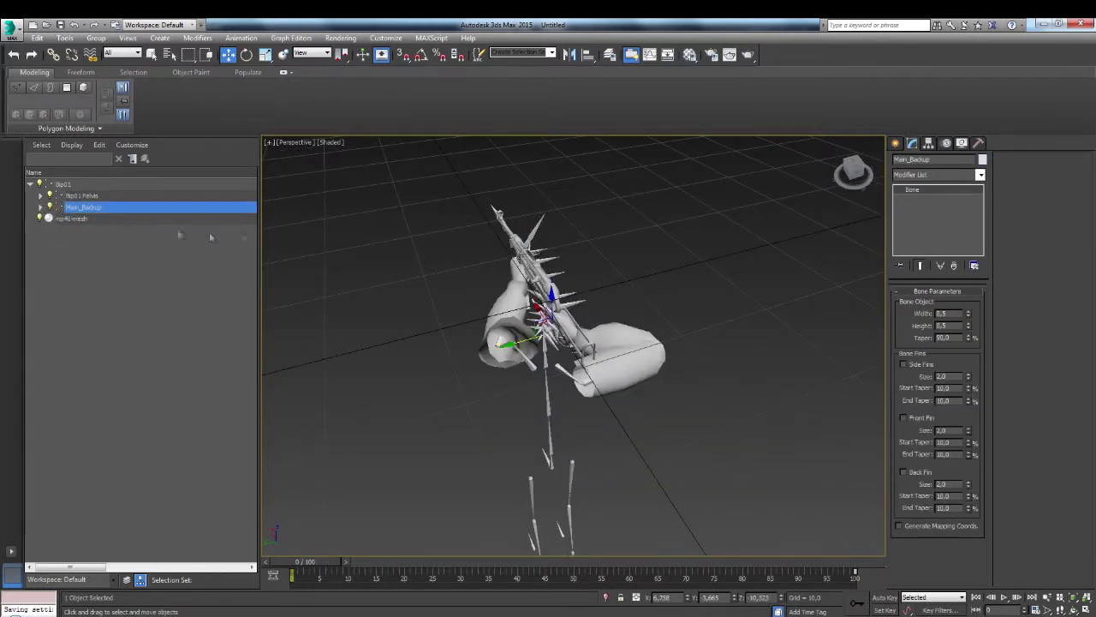
right_click(230, 57)
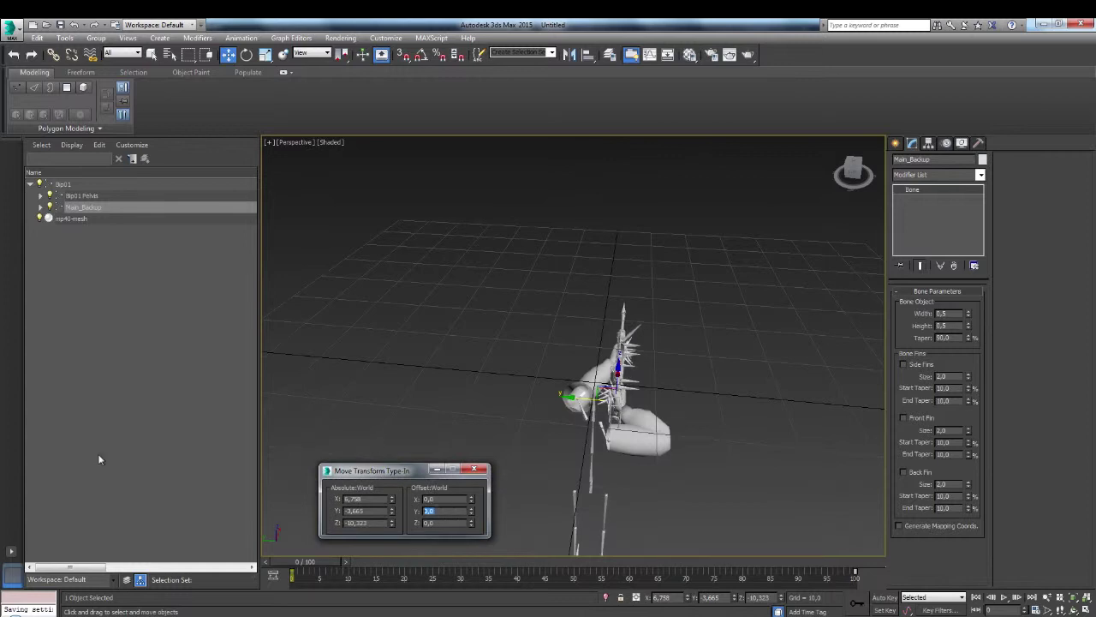
key("Return")
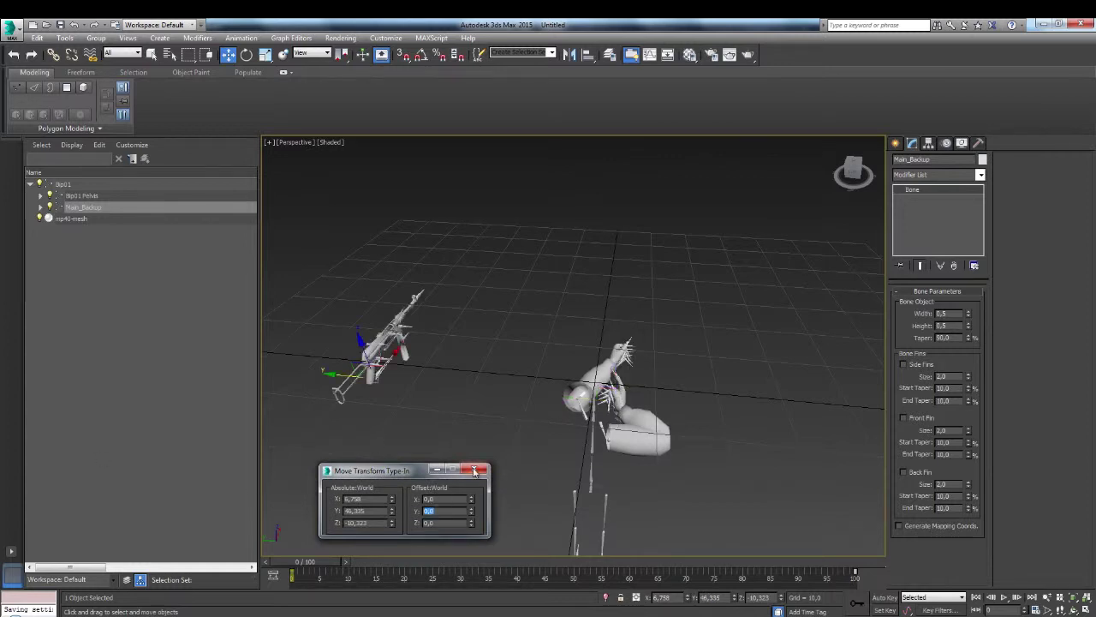
left_click(475, 471)
Create a box about 4.2 long, 1.5 wide and 1.7 high on the grid in front of the hands
middle_click_drag(538, 431, 556, 349)
scroll(559, 347, "up", 5)
middle_click_drag(577, 269, 647, 274, "alt")
scroll(613, 305, "down", 5)
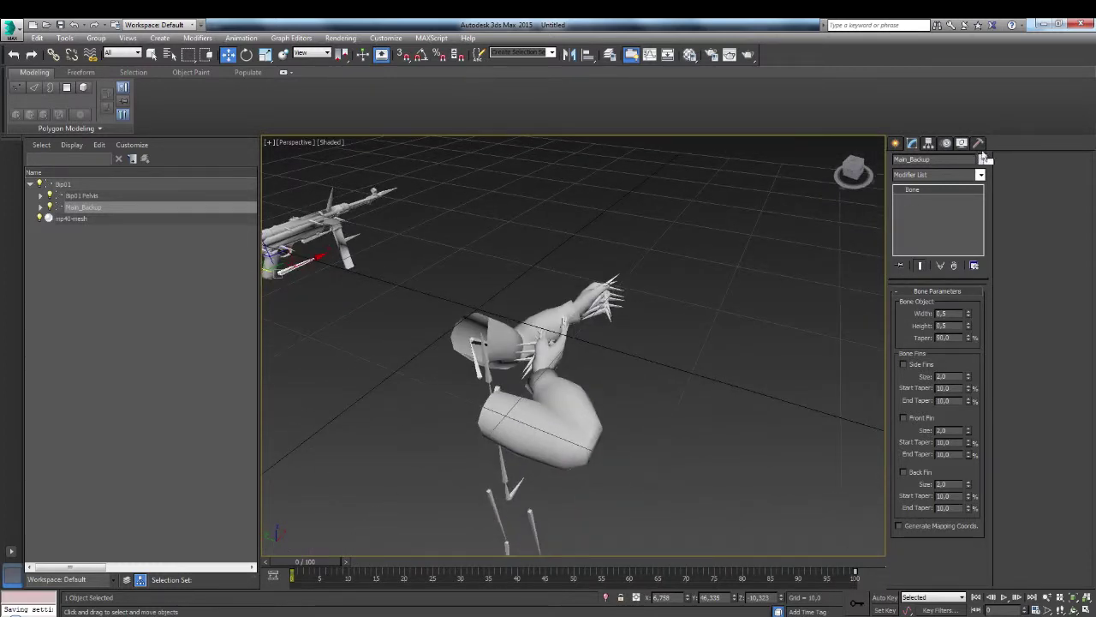
left_click(895, 144)
left_click(914, 216)
left_click_drag(754, 313, 705, 311)
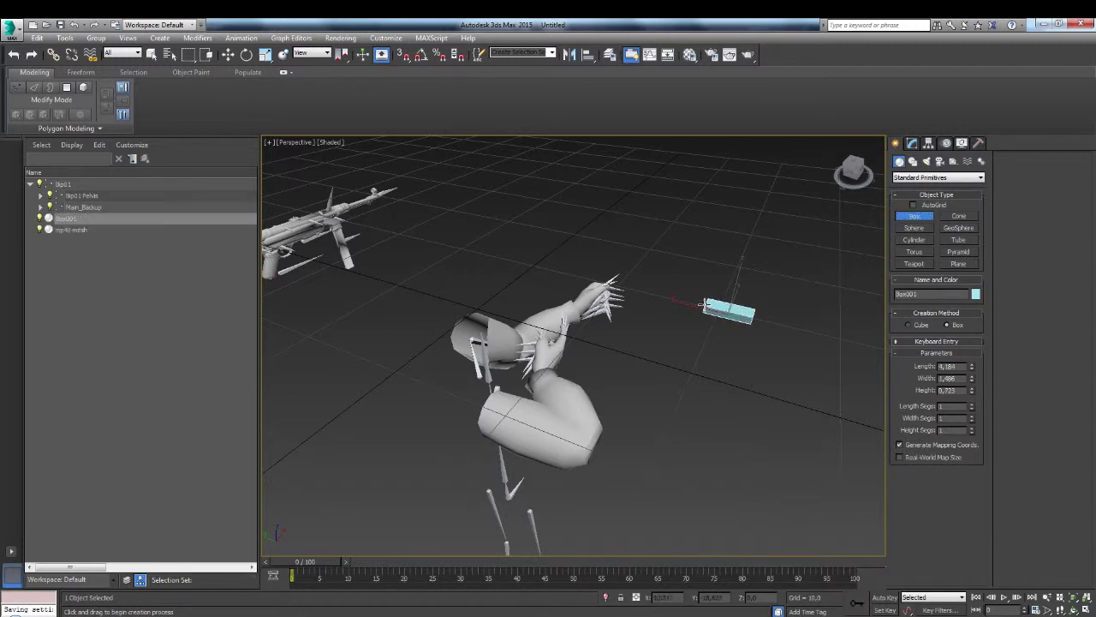
key("w")
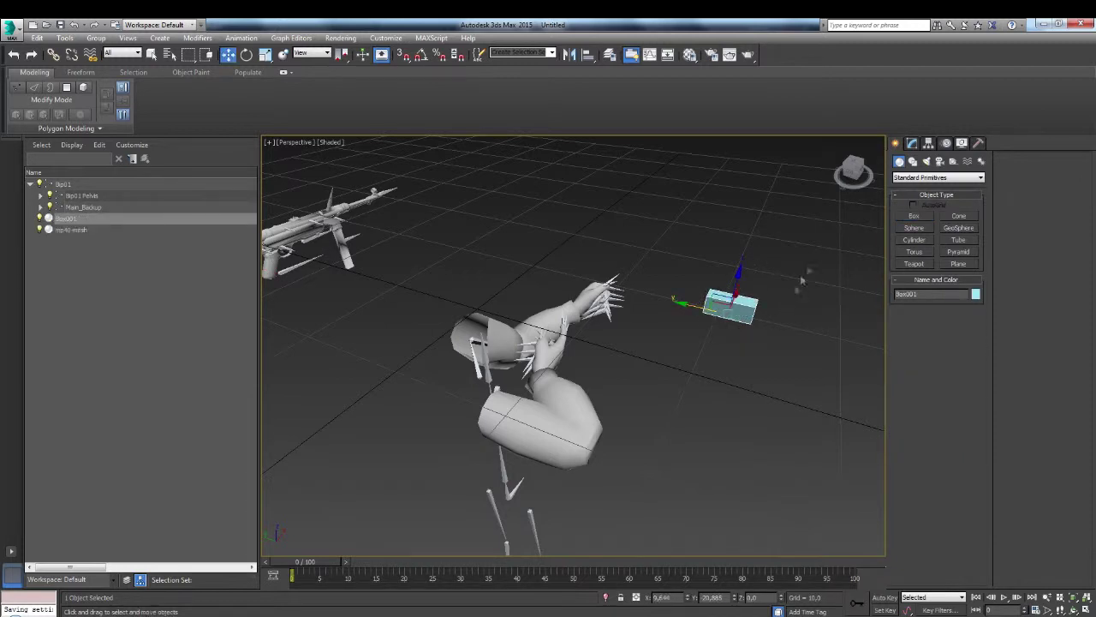
Rename the new box as LeftPalm
left_click(912, 143)
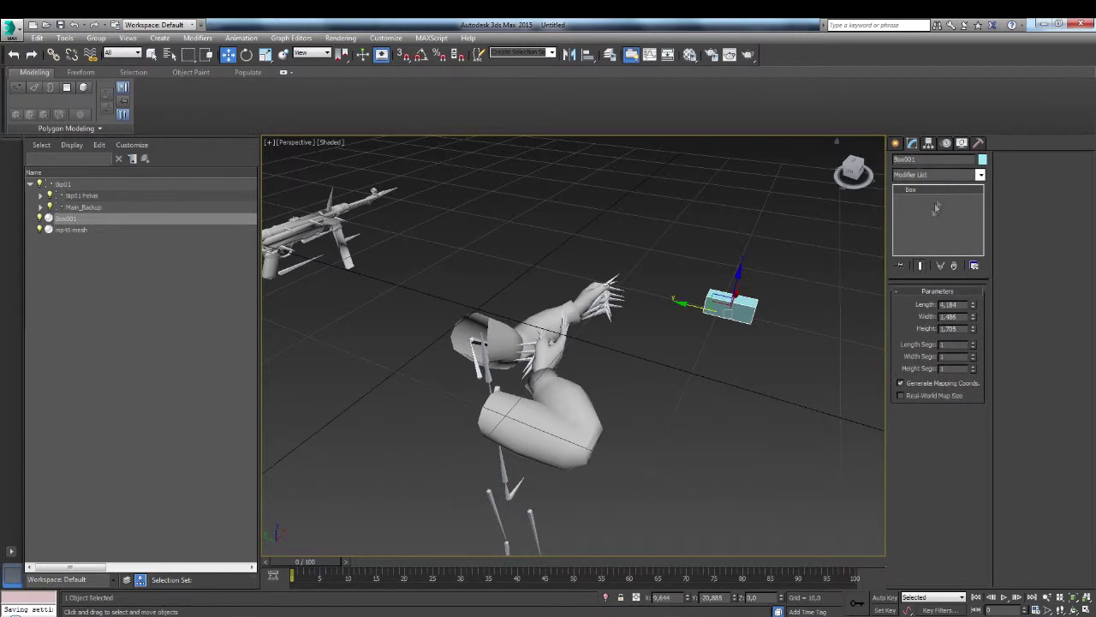
middle_click_drag(745, 316, 710, 314, "alt")
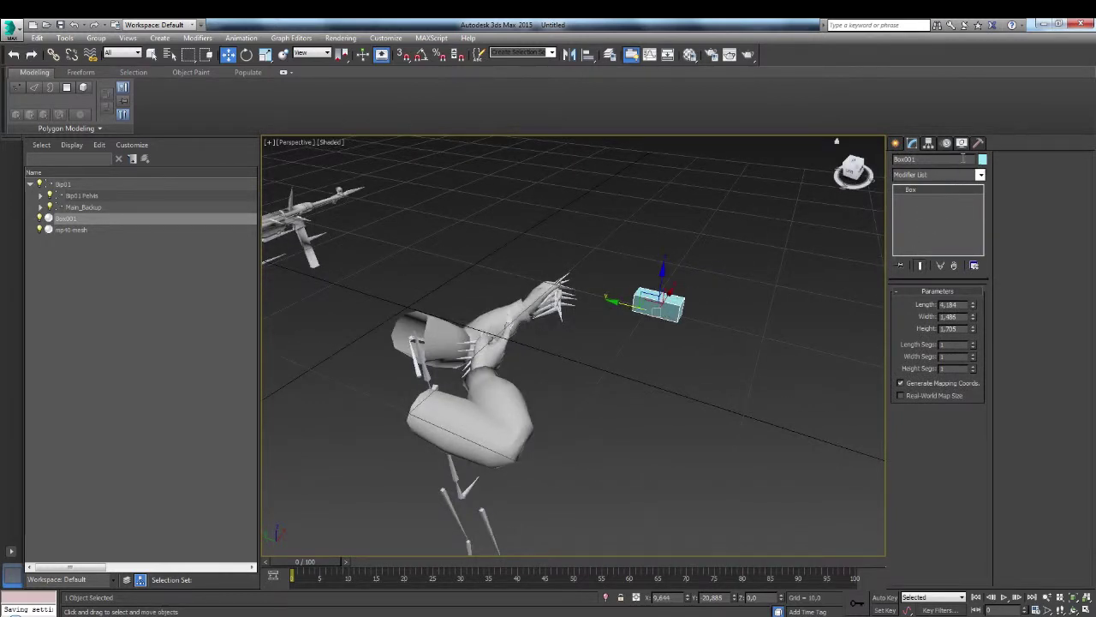
left_click_drag(963, 159, 516, 155)
type("LeftPalm")
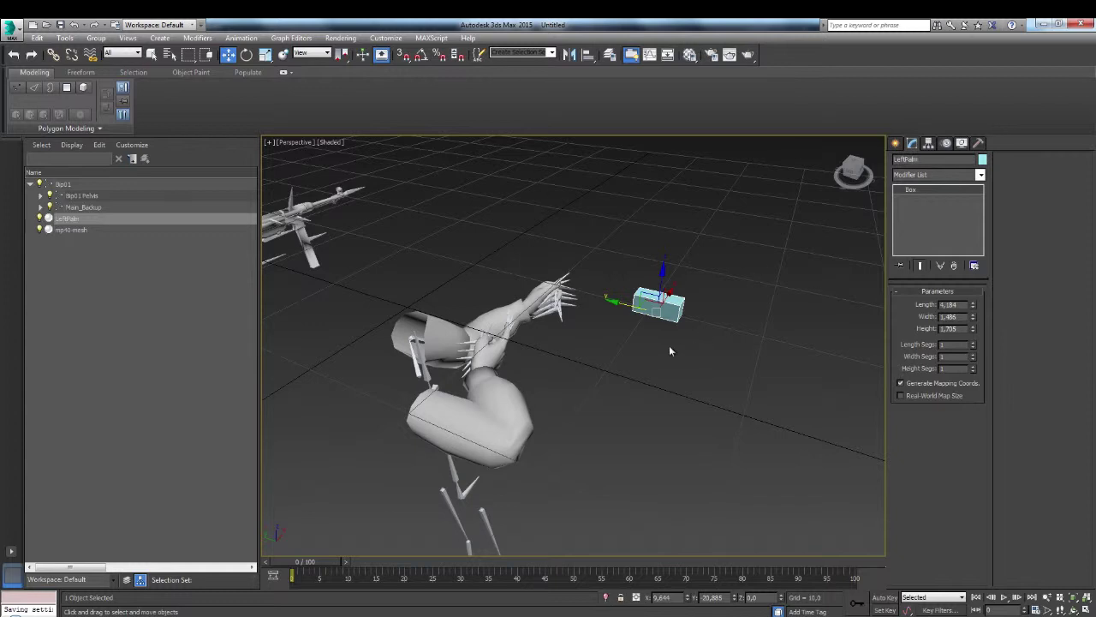
Copy the LeftPalm box a short distance along Y and name the copy RightPalm
left_click_drag(630, 315, 712, 337, "shift")
left_click(548, 372)
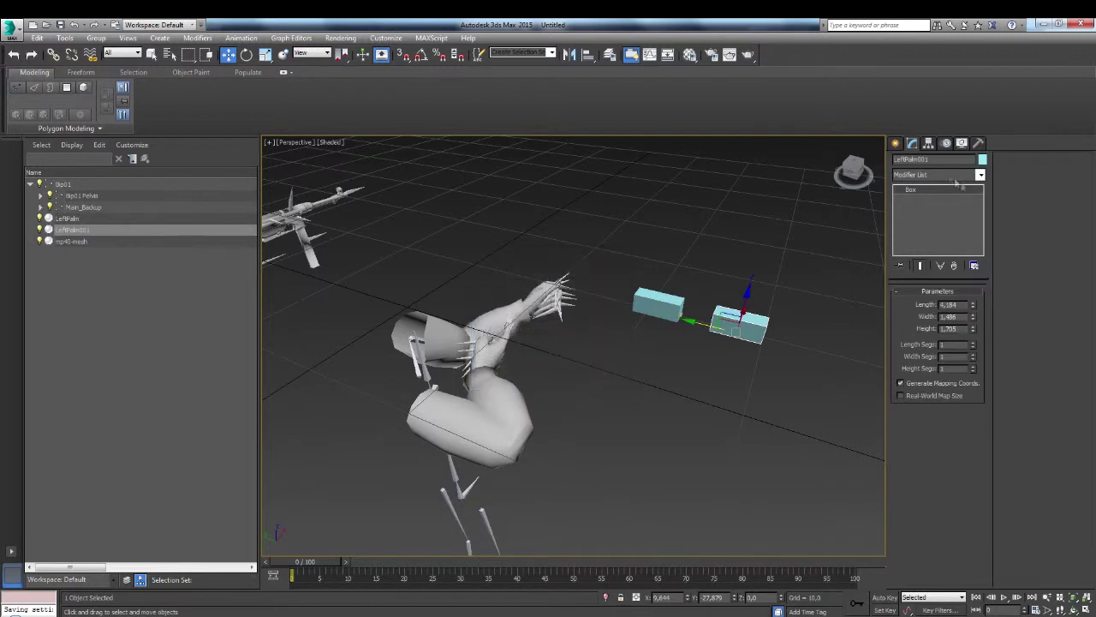
type("RightPalm")
Change the RightPalm box's object color to red
left_click(983, 159)
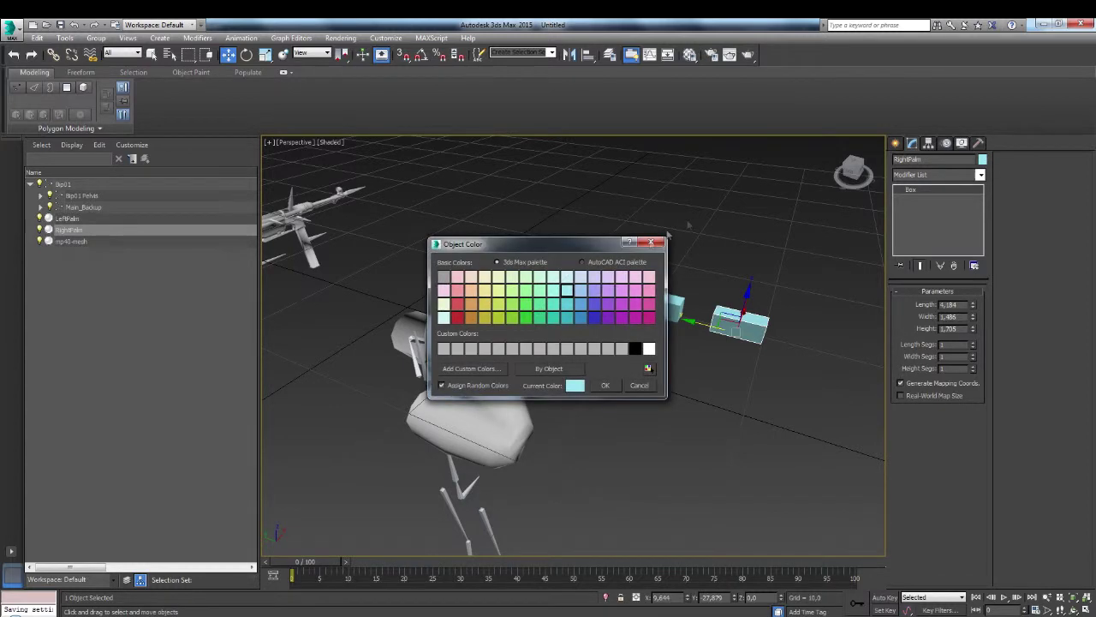
left_click(458, 318)
left_click(615, 388)
scroll(529, 303, "up", 6)
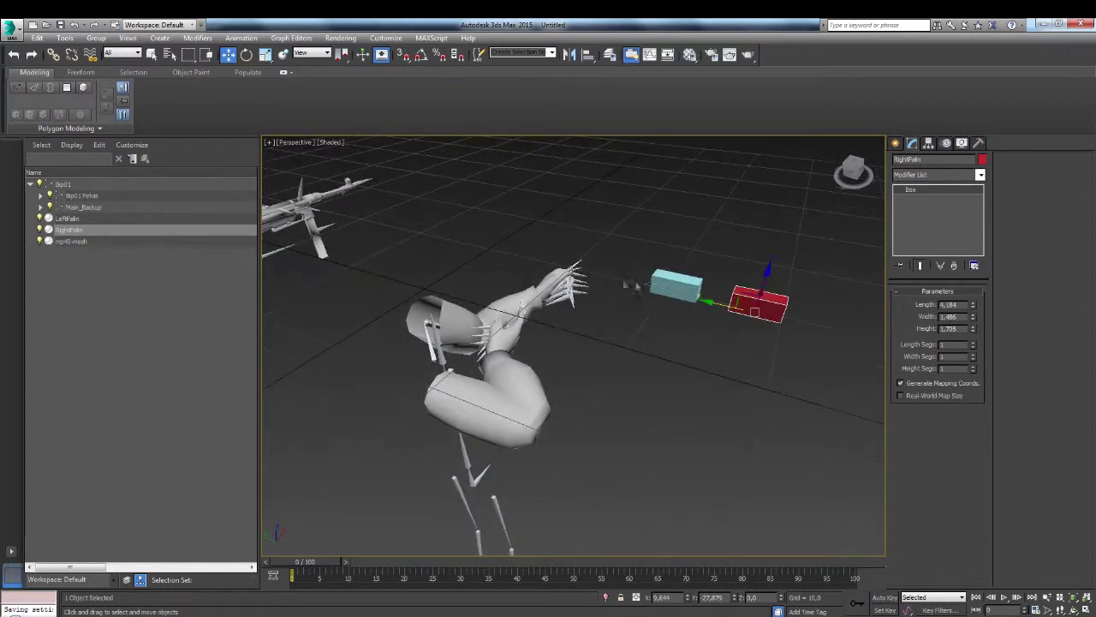
scroll(530, 302, "down", 5)
left_click(620, 225)
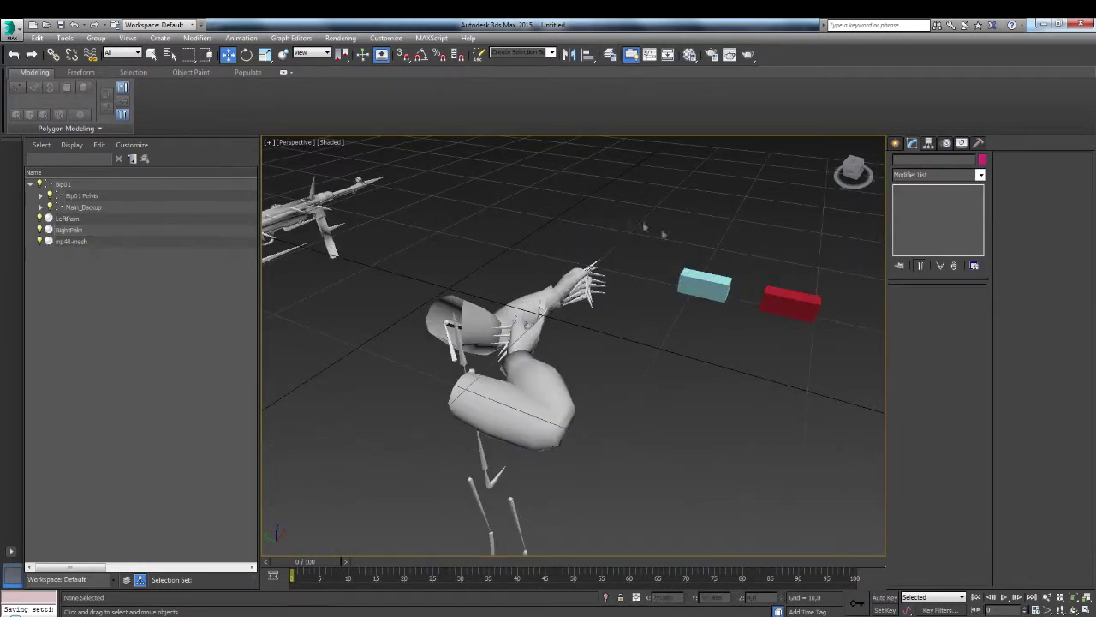
left_click(781, 293)
left_click(702, 287)
left_click(563, 184)
Add an HI Solver IK chain to the left arm, from the bip01 l hand bone to Bip01 L UpperArm
middle_click_drag(562, 184, 566, 306, "alt")
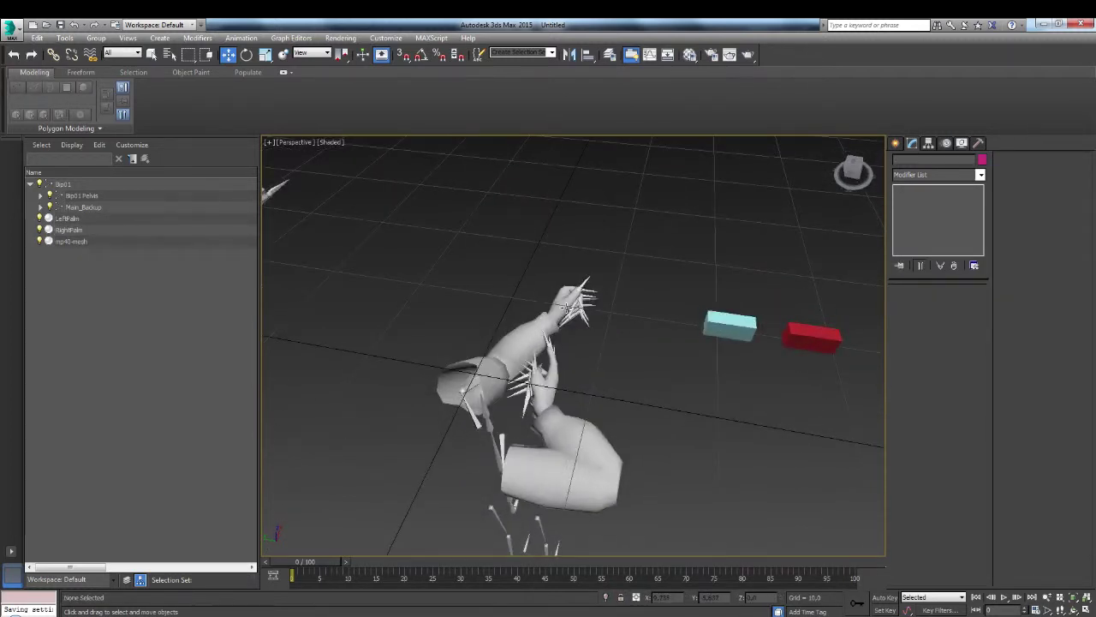
left_click(39, 196)
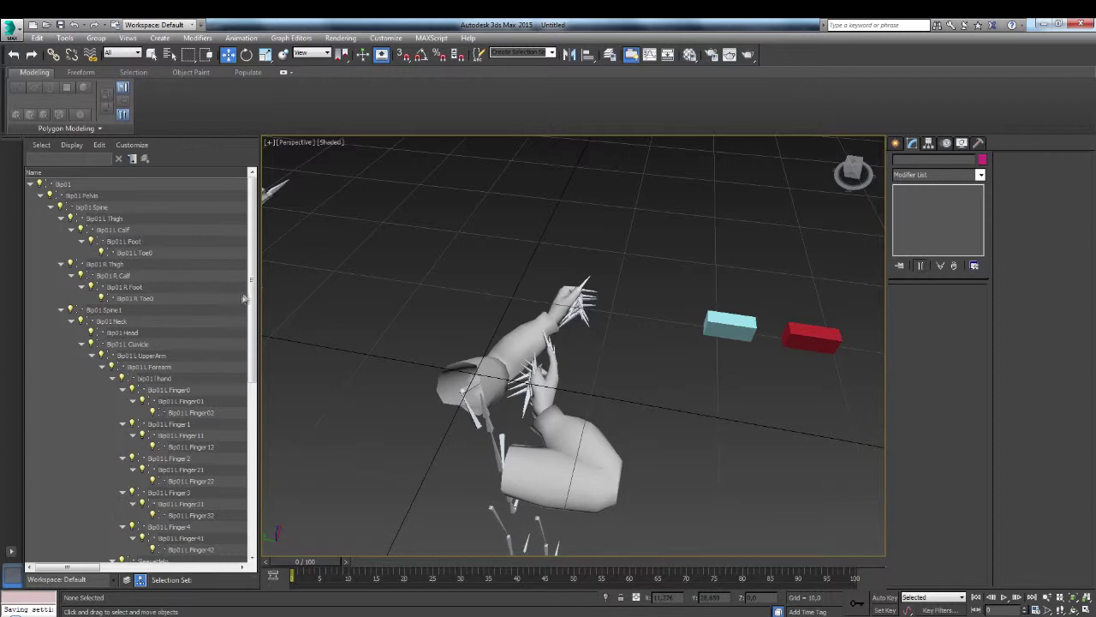
scroll(154, 390, "down", 1)
left_click(112, 367)
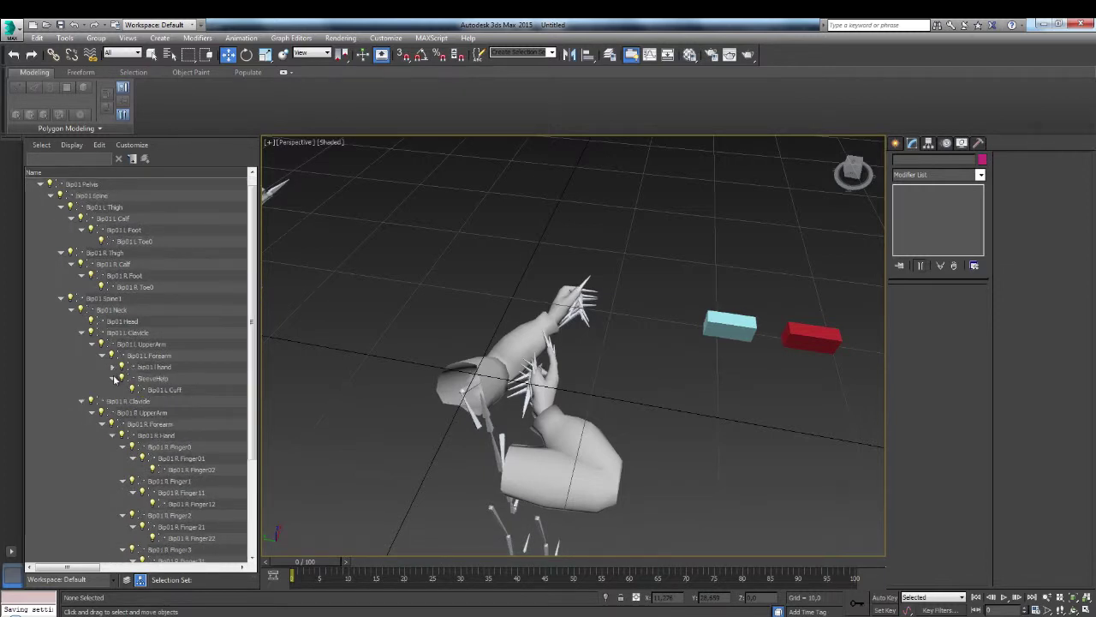
left_click(161, 369)
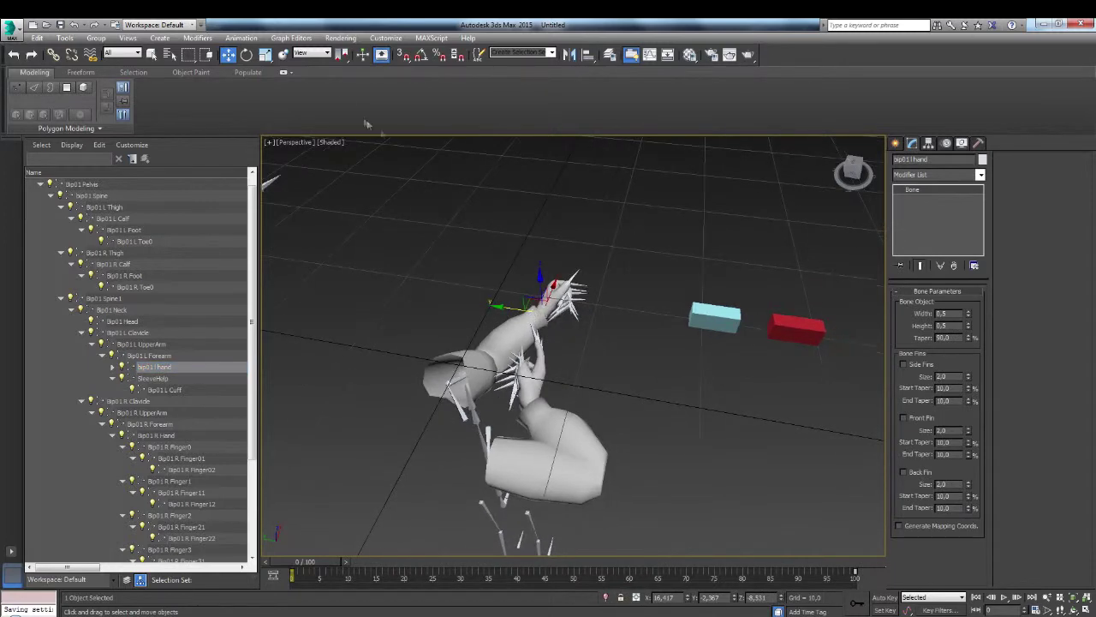
left_click(241, 37)
mouse_move(257, 83)
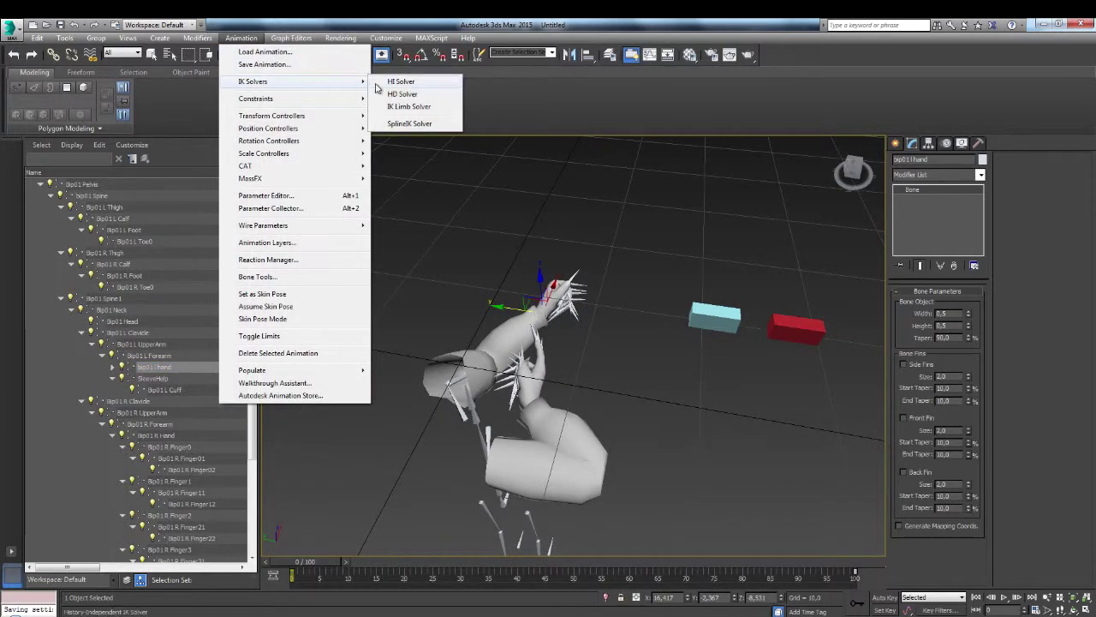
left_click(394, 82)
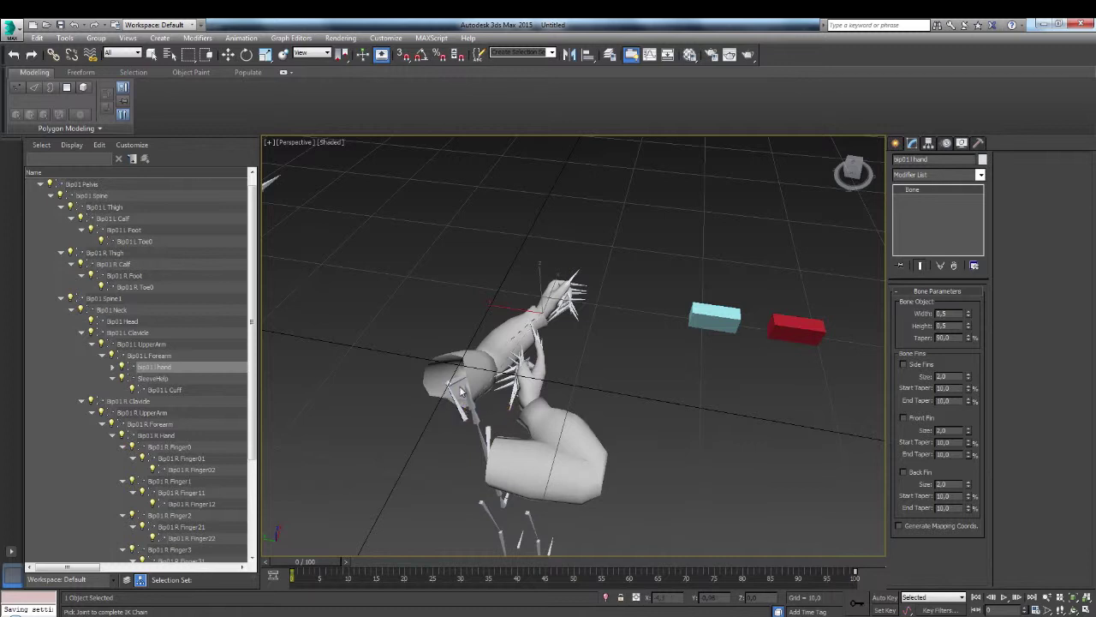
left_click(450, 381)
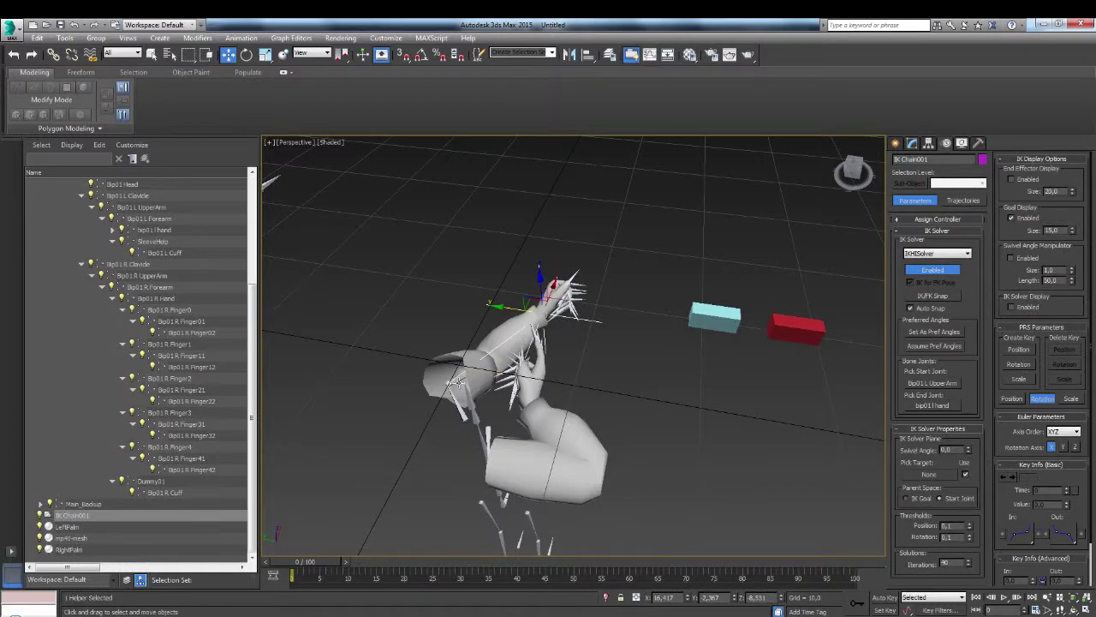
scroll(518, 388, "up", 4)
left_click(700, 300)
left_click_drag(712, 227, 703, 279)
mouse_move(594, 240)
left_mouse_down()
mouse_move(511, 248)
mouse_move(572, 190)
mouse_move(643, 242)
mouse_move(588, 215)
mouse_move(591, 224)
left_mouse_up()
scroll(651, 282, "down", 6)
scroll(676, 278, "up", 5)
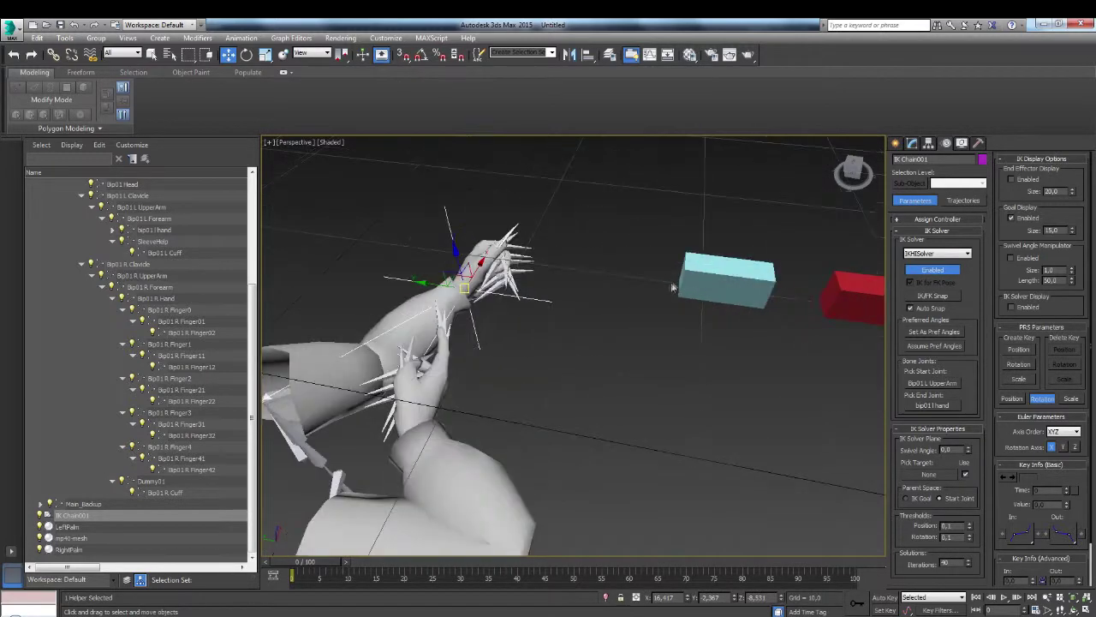
Align the LeftPalm box to the bip01 l hand bone, matching pivot points in X, Y and Z position and orientation on all axes
left_click(699, 272)
middle_click_drag(396, 275, 497, 313)
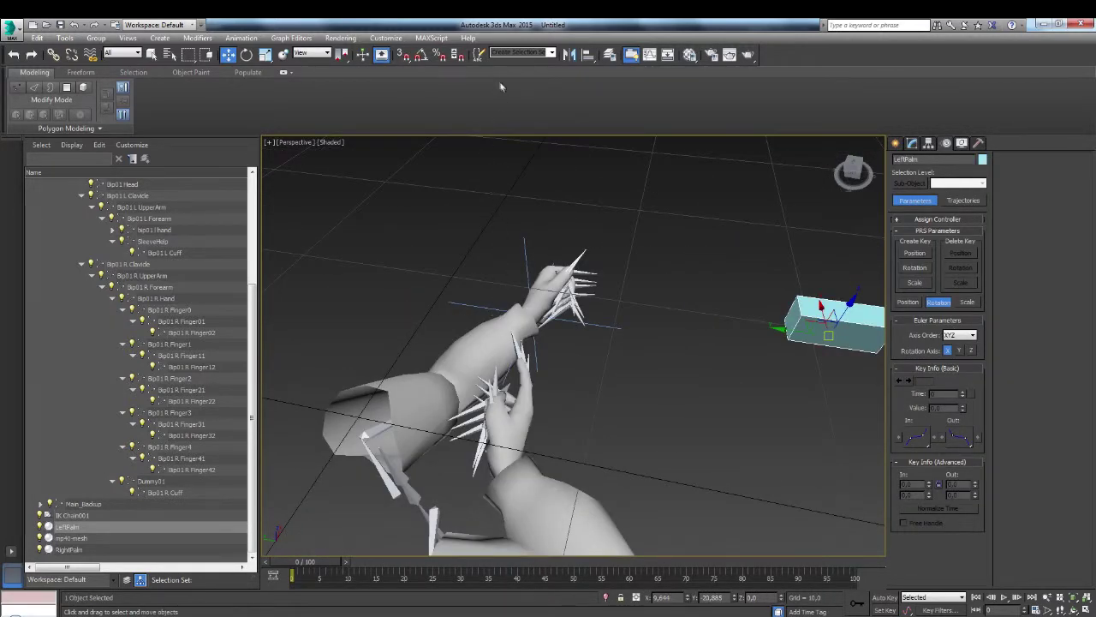
left_click(588, 55)
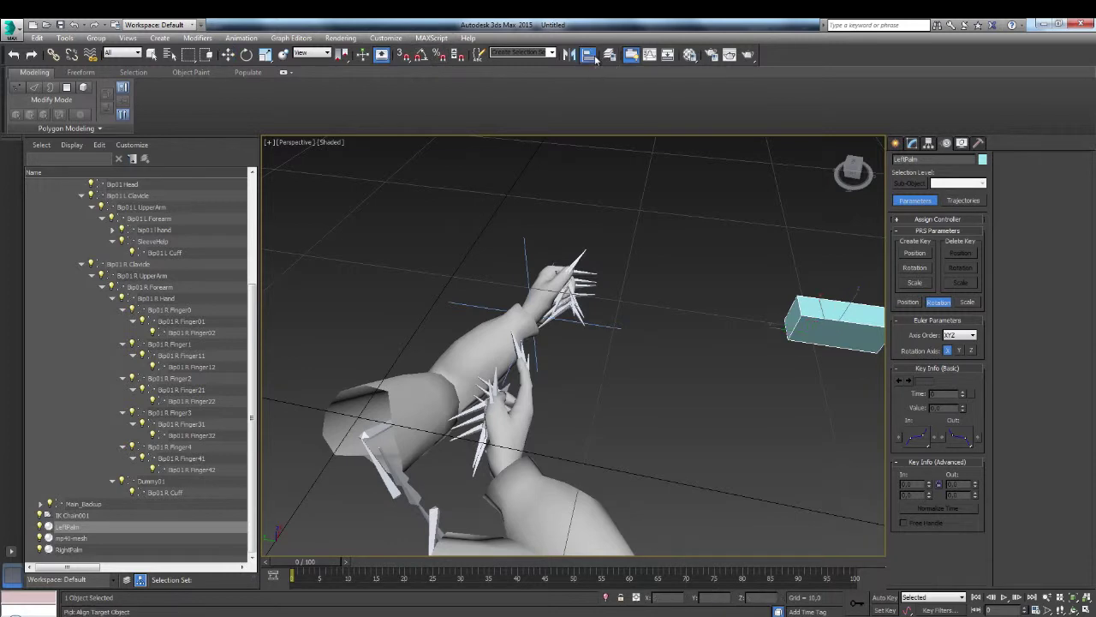
left_click_drag(255, 449, 211, 331)
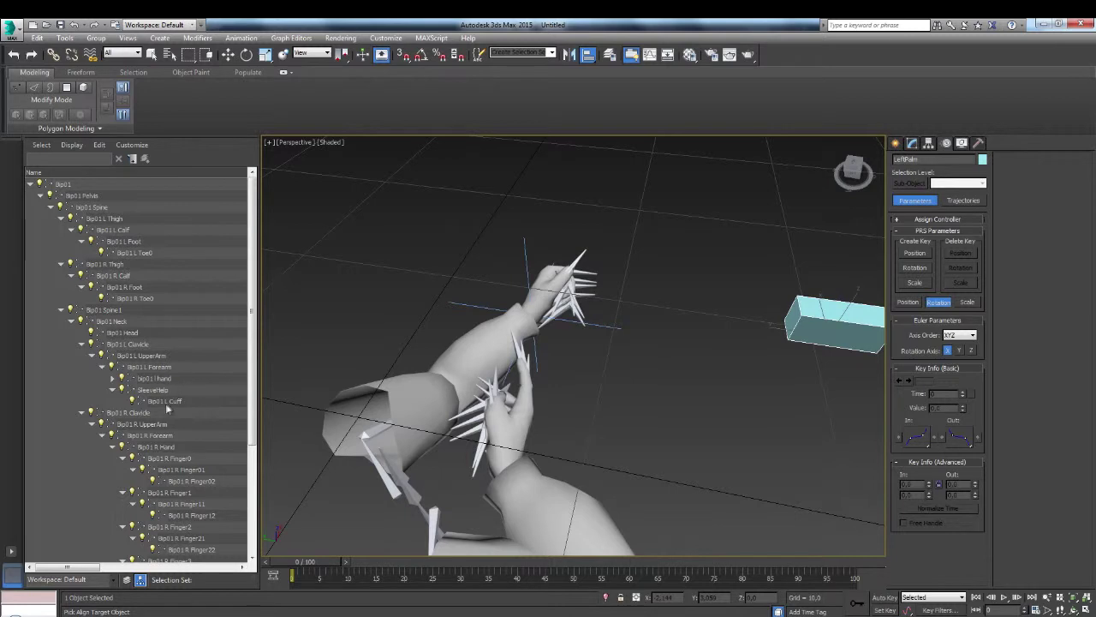
left_click(154, 379)
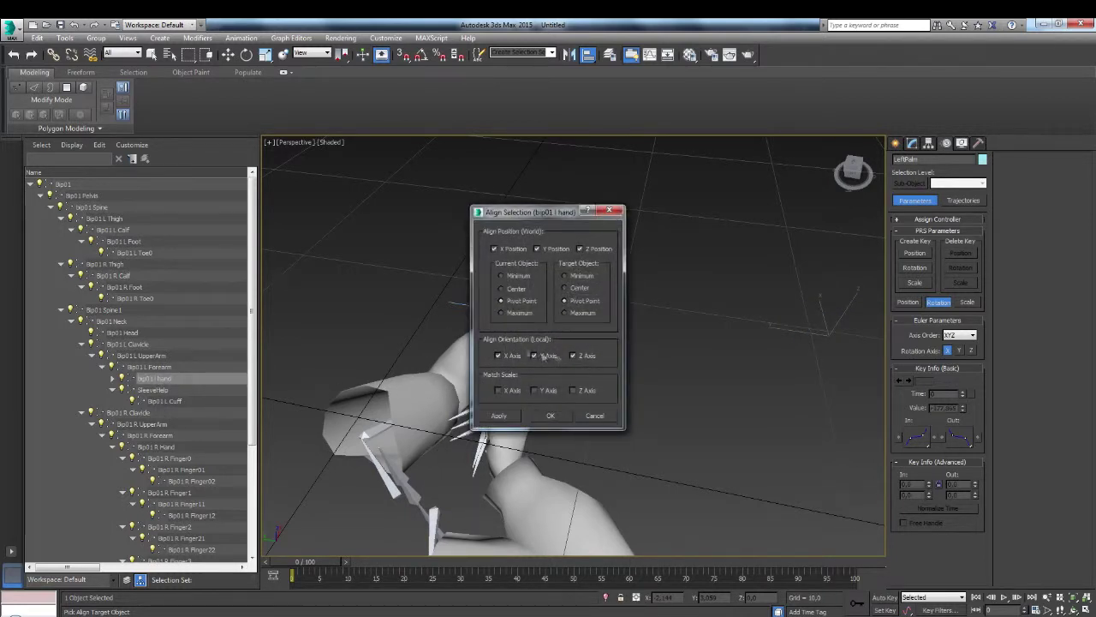
left_click(552, 416)
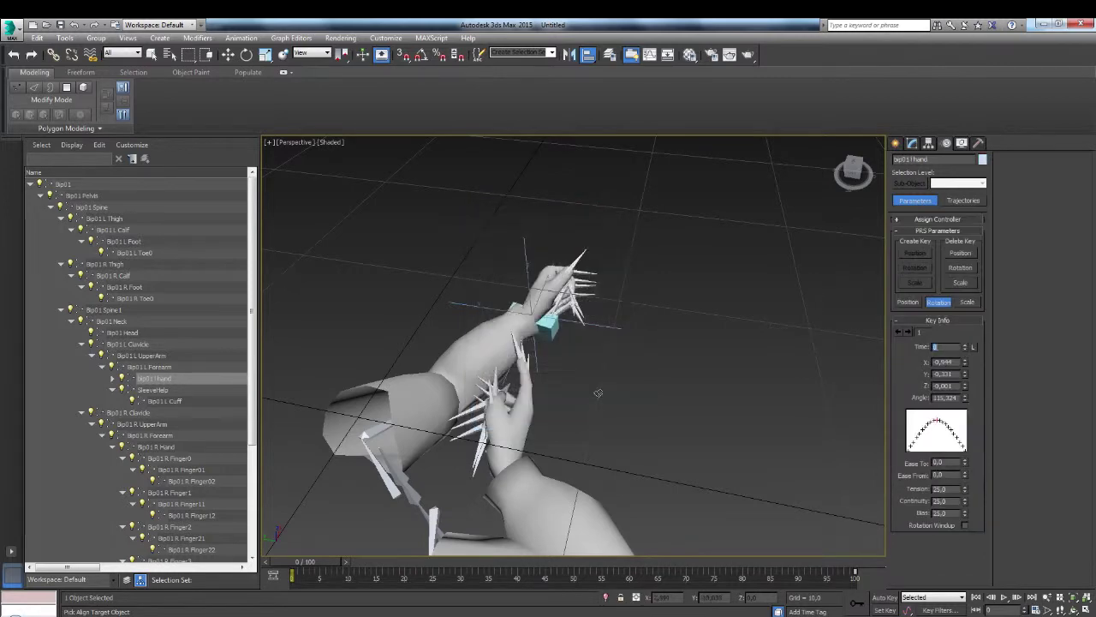
key("w")
Add a position constraint to the left arm's IK chain goal, with the LeftPalm box as its target
scroll(578, 352, "up", 7)
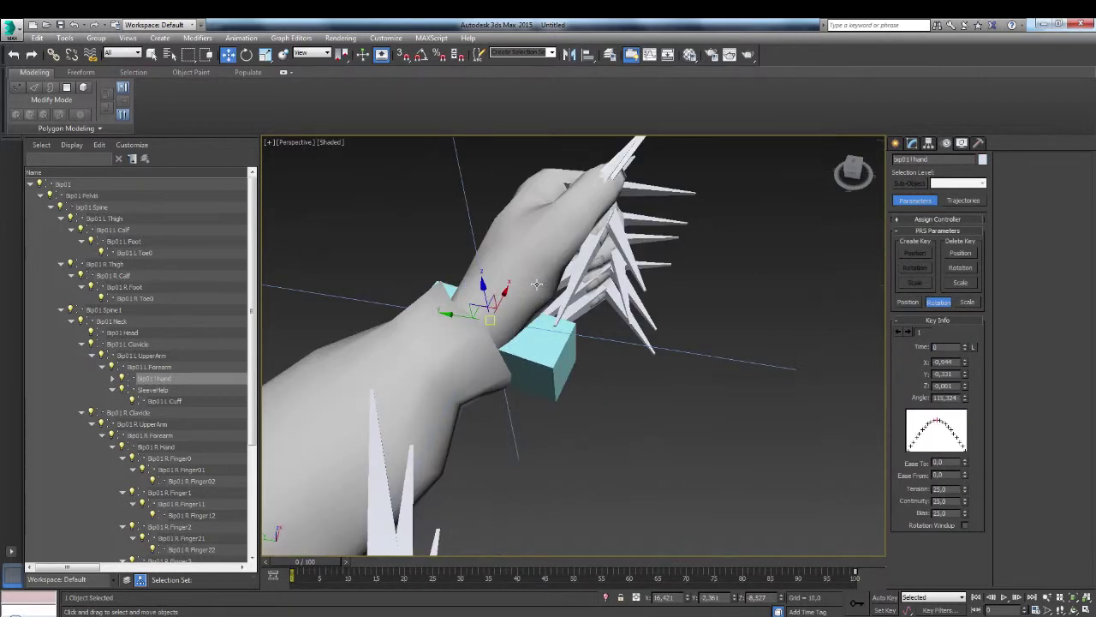
middle_click_drag(593, 378, 606, 401)
left_click(753, 361)
left_click(752, 385)
middle_click_drag(704, 386, 656, 348)
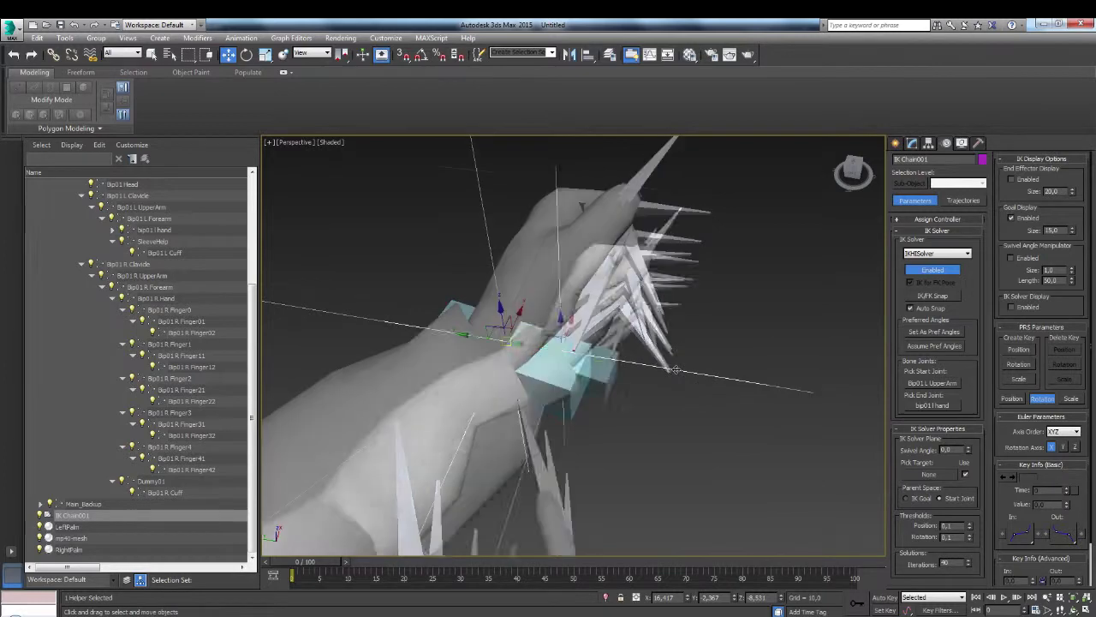
scroll(675, 370, "down", 5)
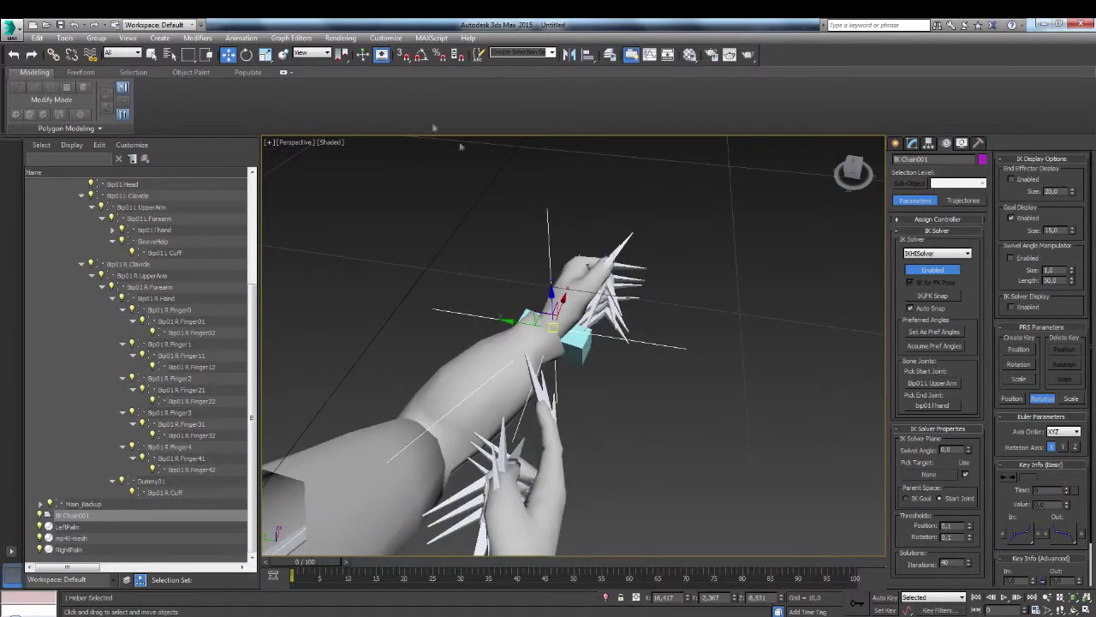
left_click(242, 39)
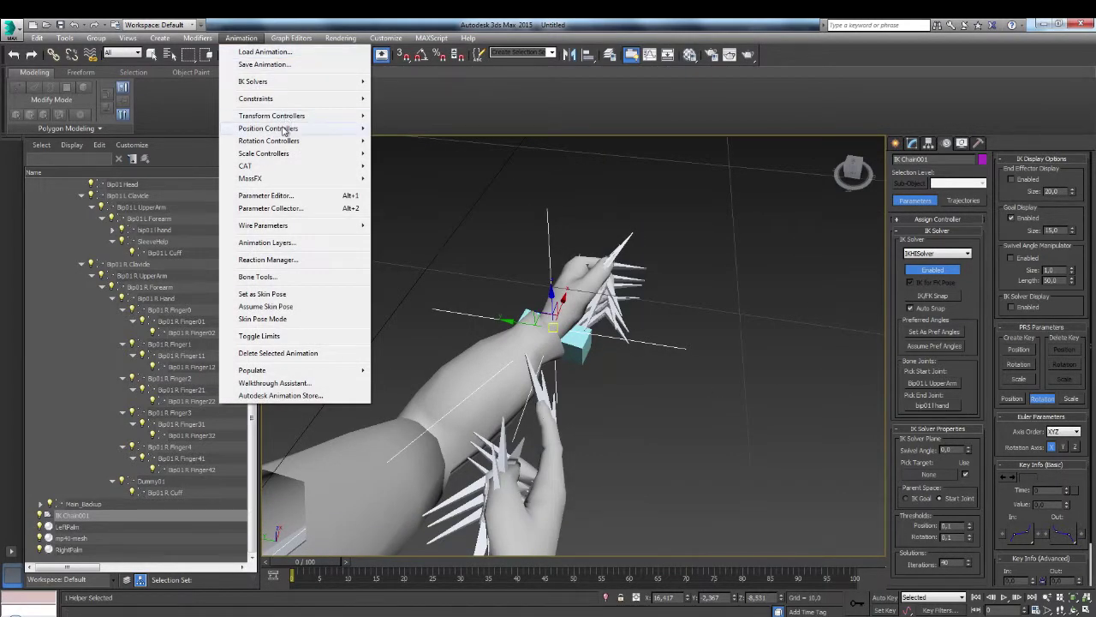
mouse_move(284, 128)
mouse_move(283, 99)
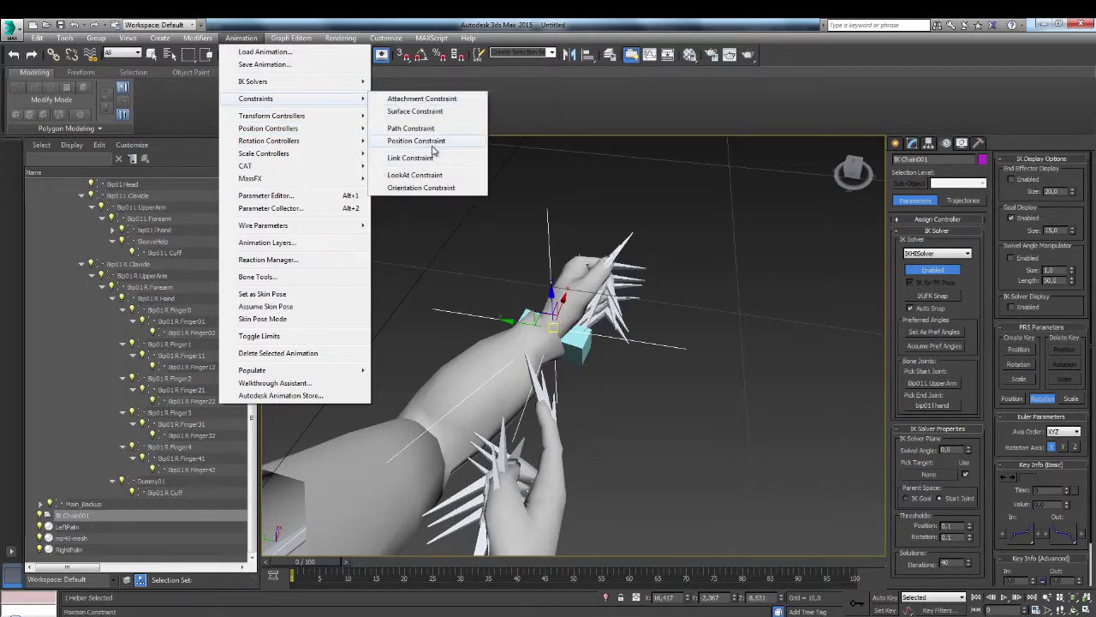
left_click(417, 140)
left_click(578, 342)
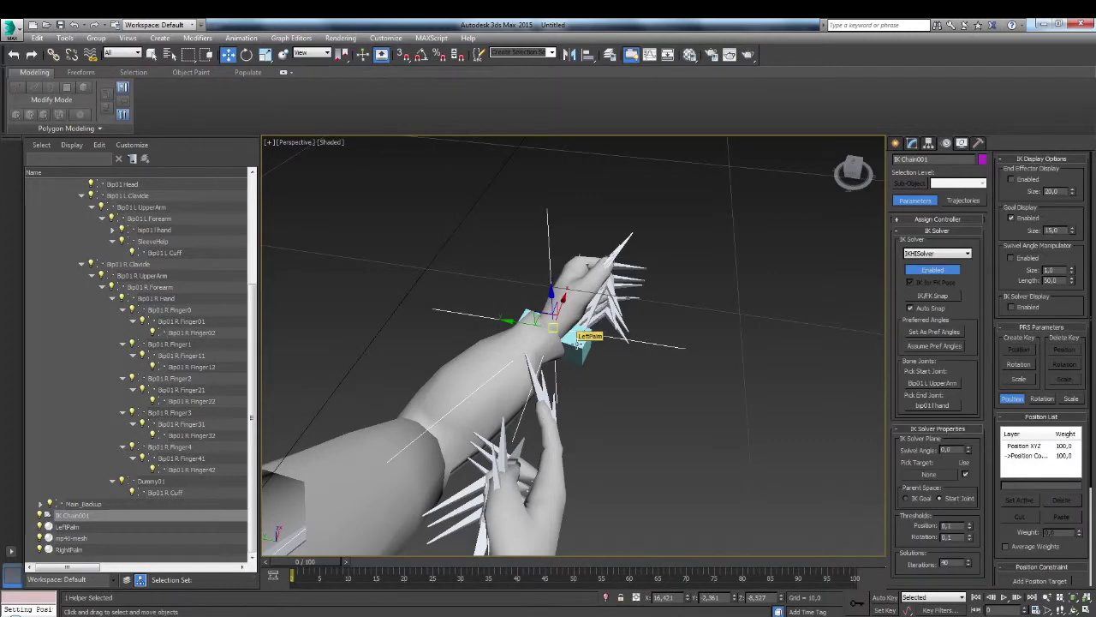
Add an orientation constraint to the bip01 l hand bone, with the LeftPalm box as its target
left_click(182, 298)
left_click(190, 254)
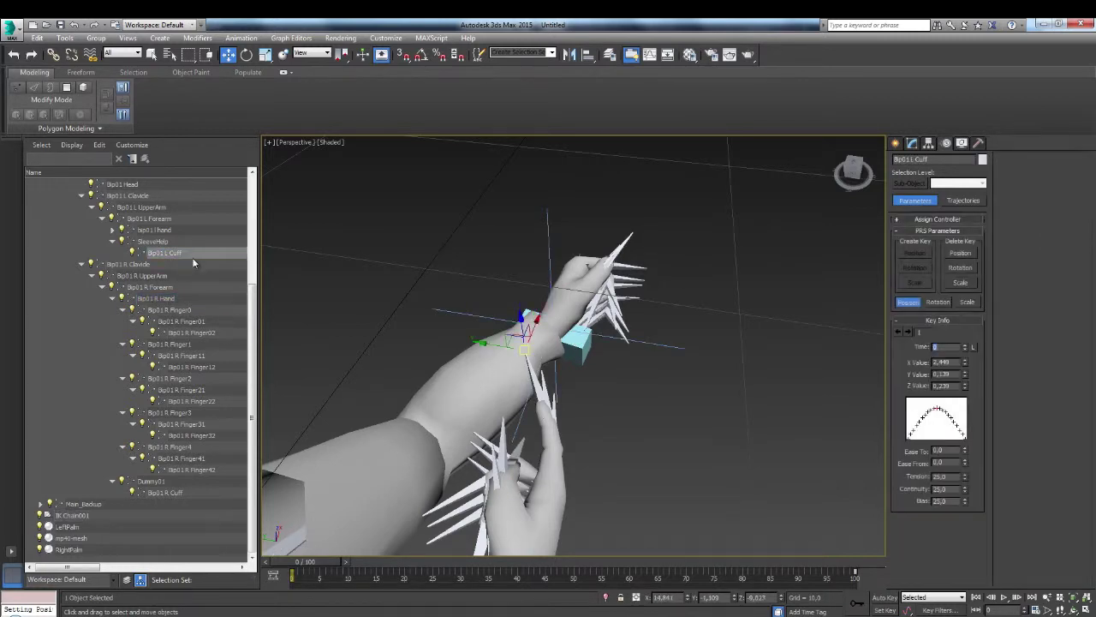
left_click(165, 185)
left_click(154, 219)
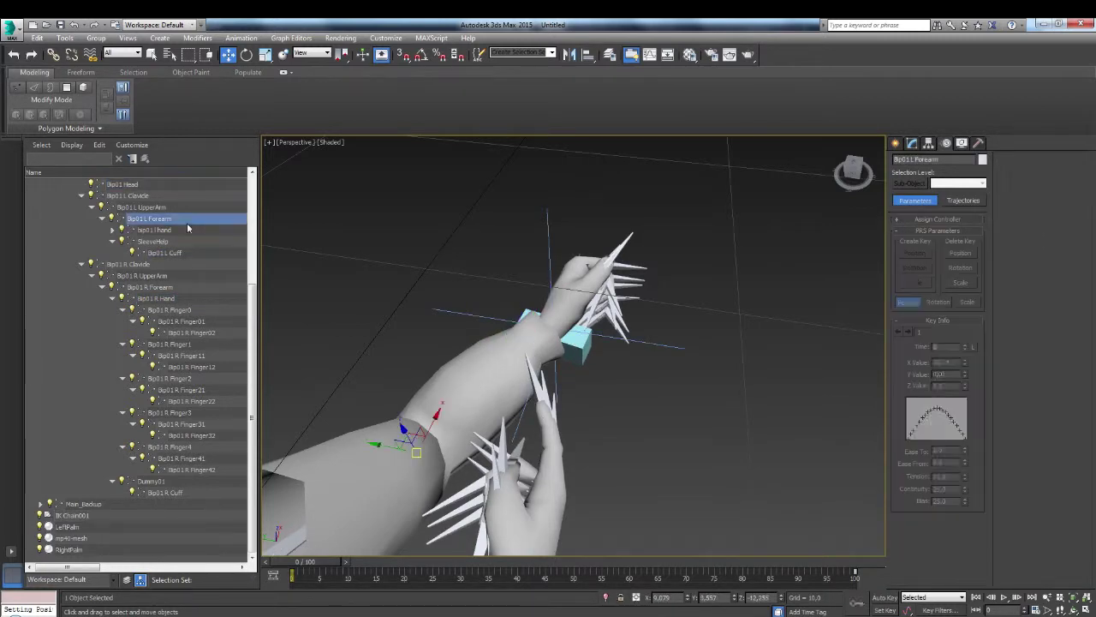
scroll(254, 330, "up", 2)
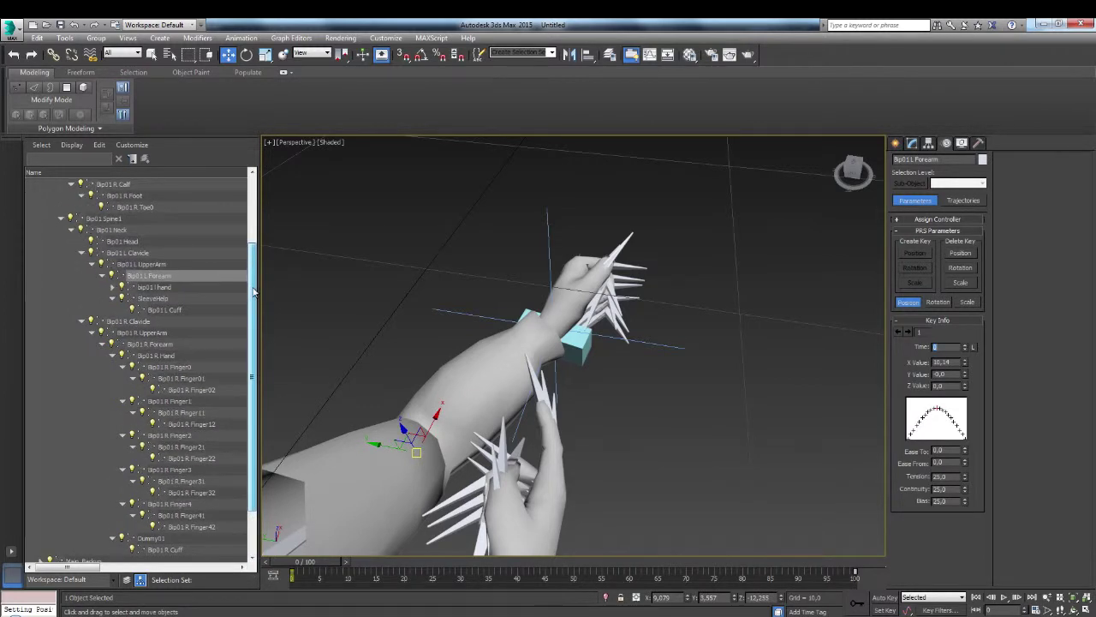
left_click(154, 287)
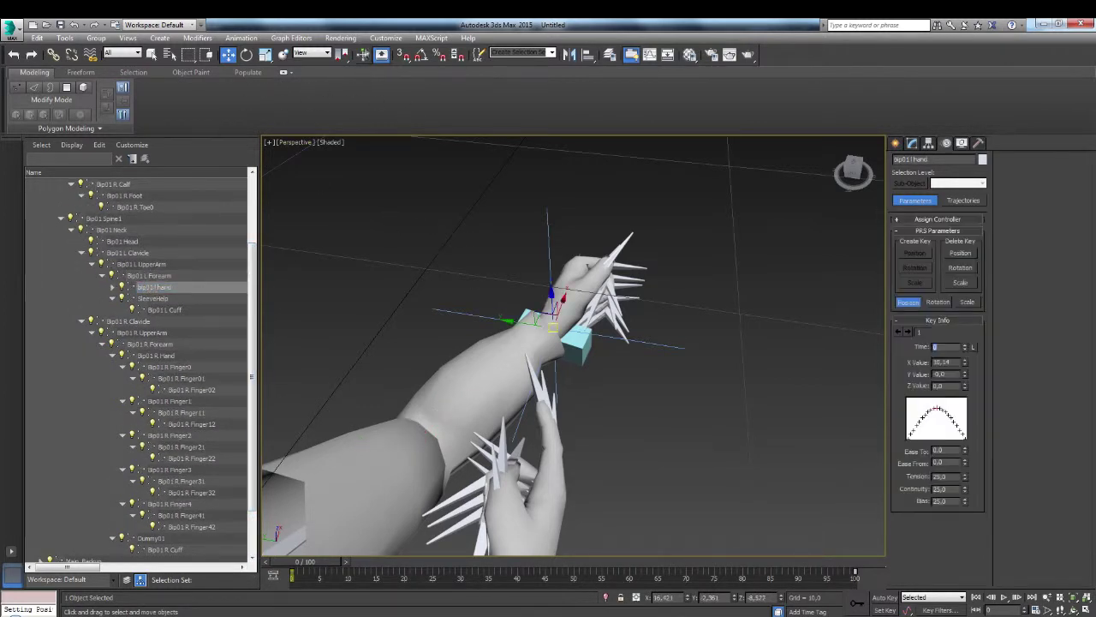
left_click(253, 41)
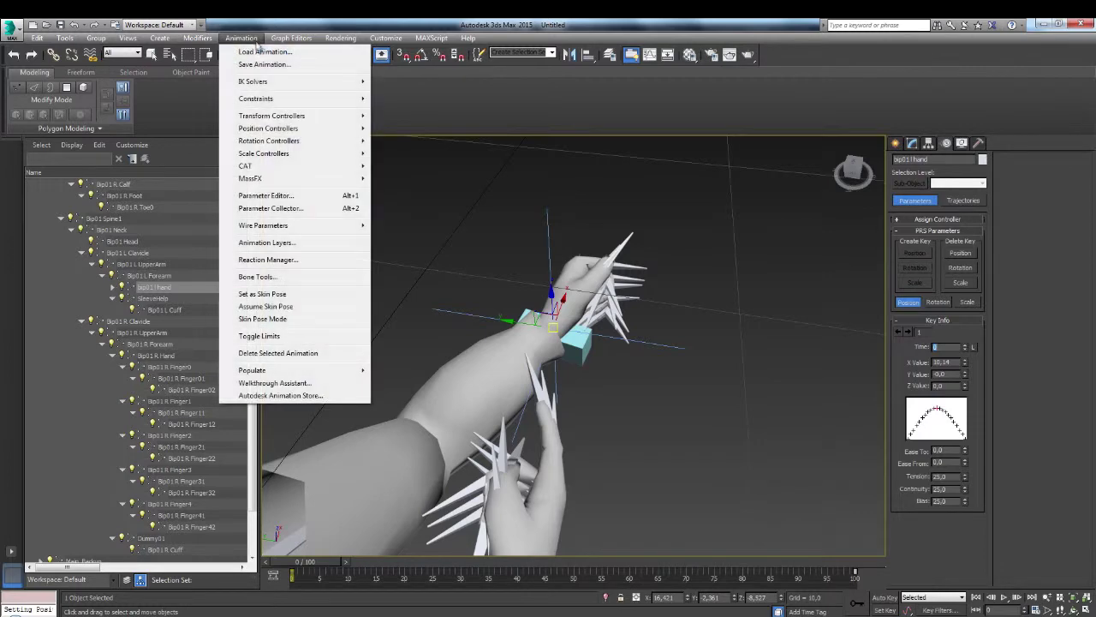
mouse_move(342, 99)
left_click(463, 190)
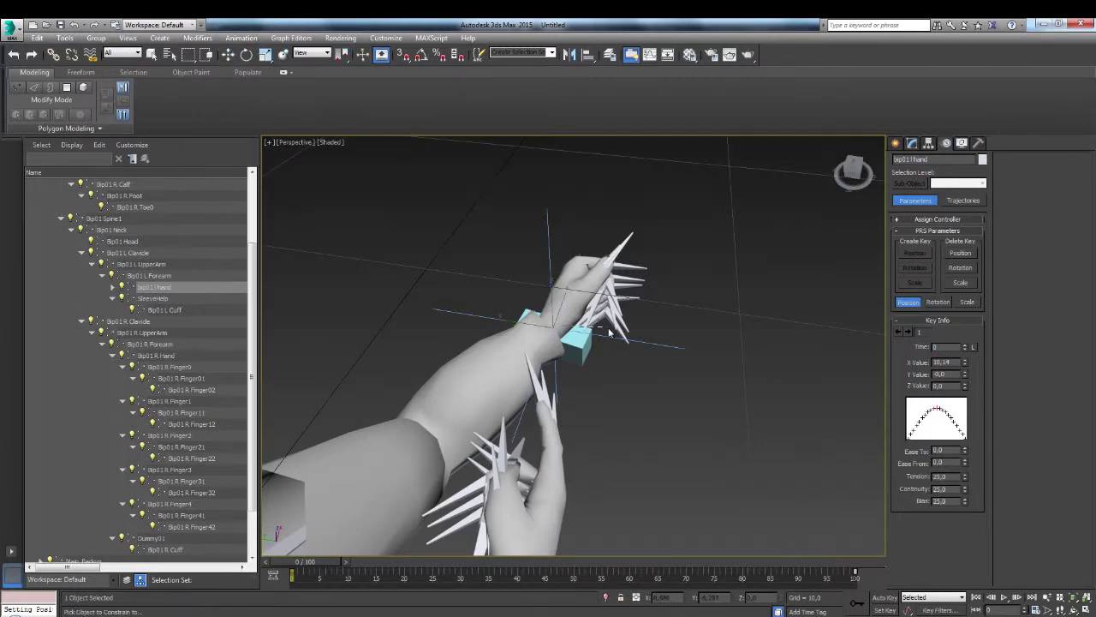
left_click(585, 343)
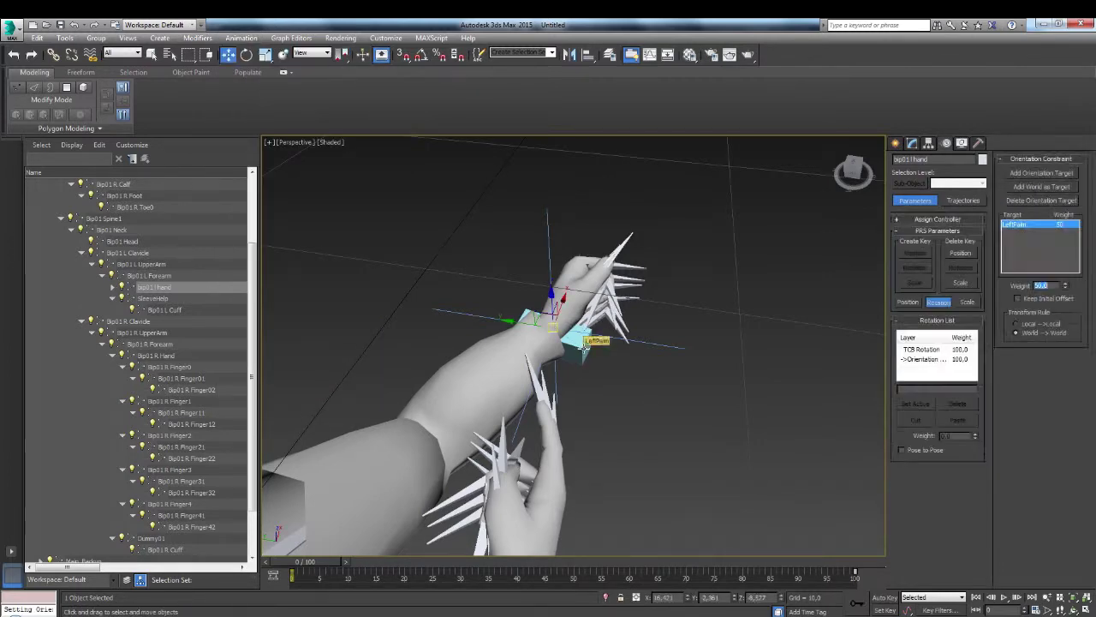
Try moving and rotating the LeftPalm box to test the left arm's rig, undoing each change
left_click(580, 348)
left_click_drag(553, 332, 675, 326)
key("ctrl+z")
key("e")
left_click_drag(567, 318, 610, 319)
key("ctrl+z")
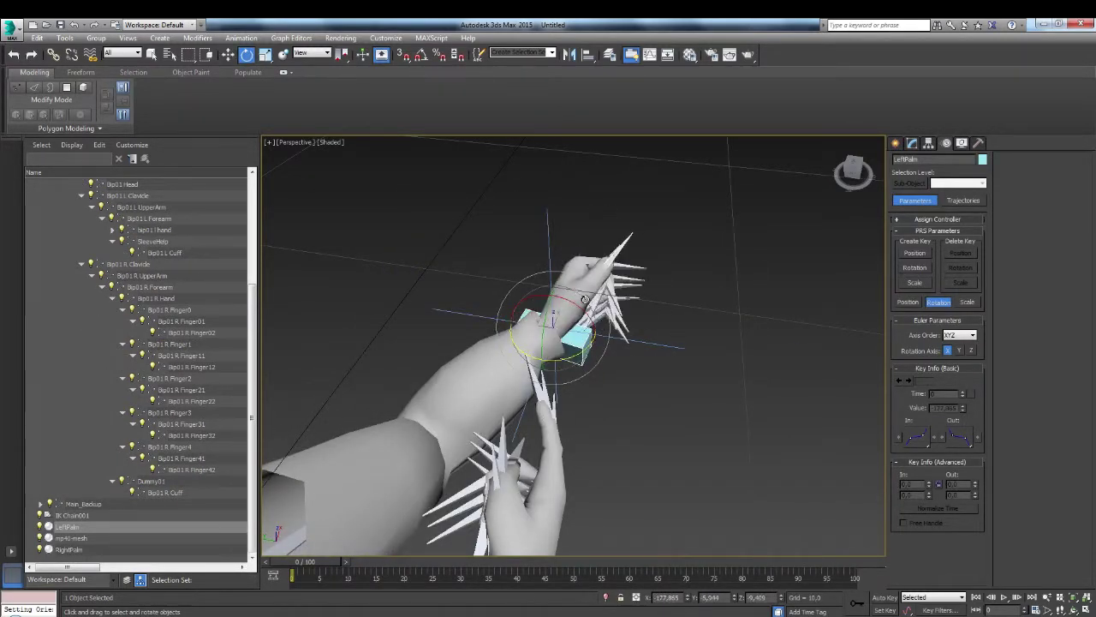
key("w")
Align the RightPalm box to the Bip01 R Hand bone, matching pivot points in X, Y and Z position and orientation on all axes
middle_click_drag(585, 300, 620, 331, "alt")
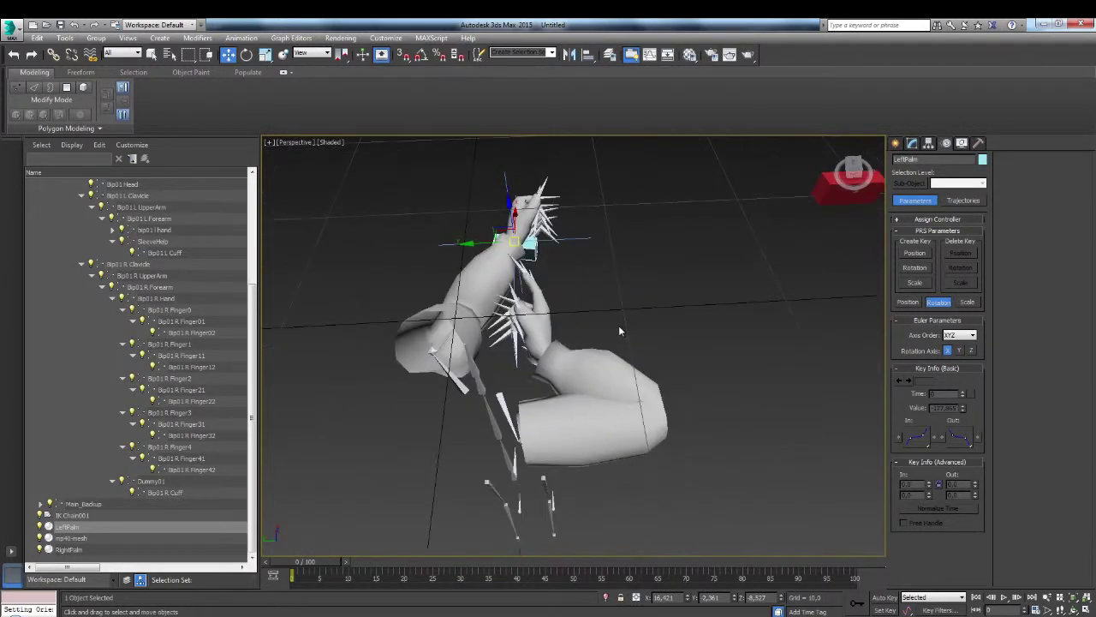
middle_click_drag(689, 312, 802, 243, "alt")
left_click(810, 227)
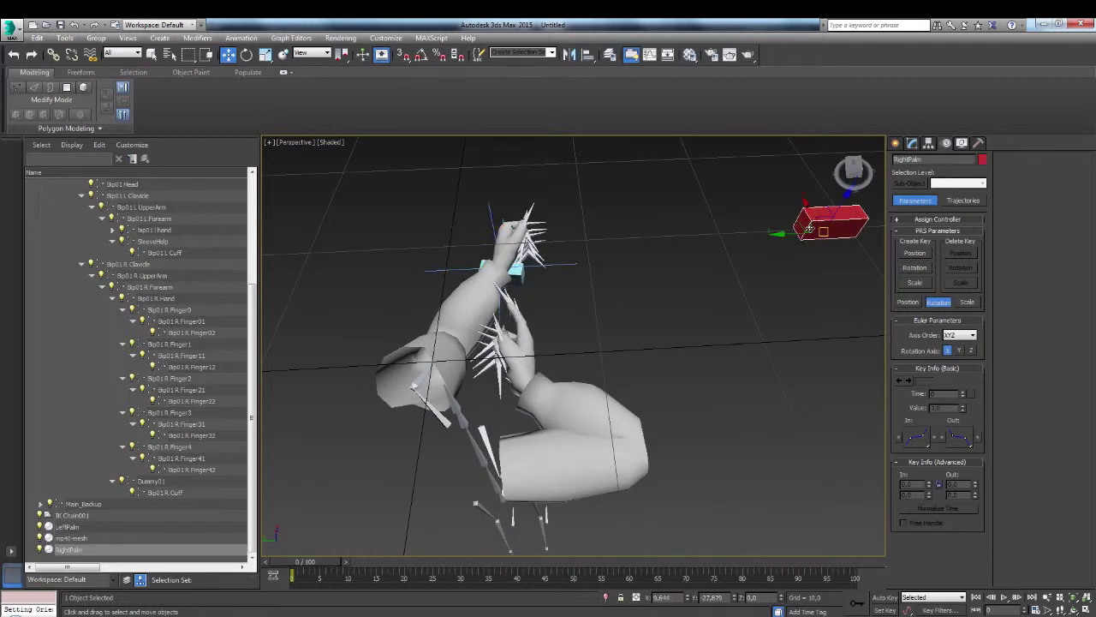
left_click(588, 55)
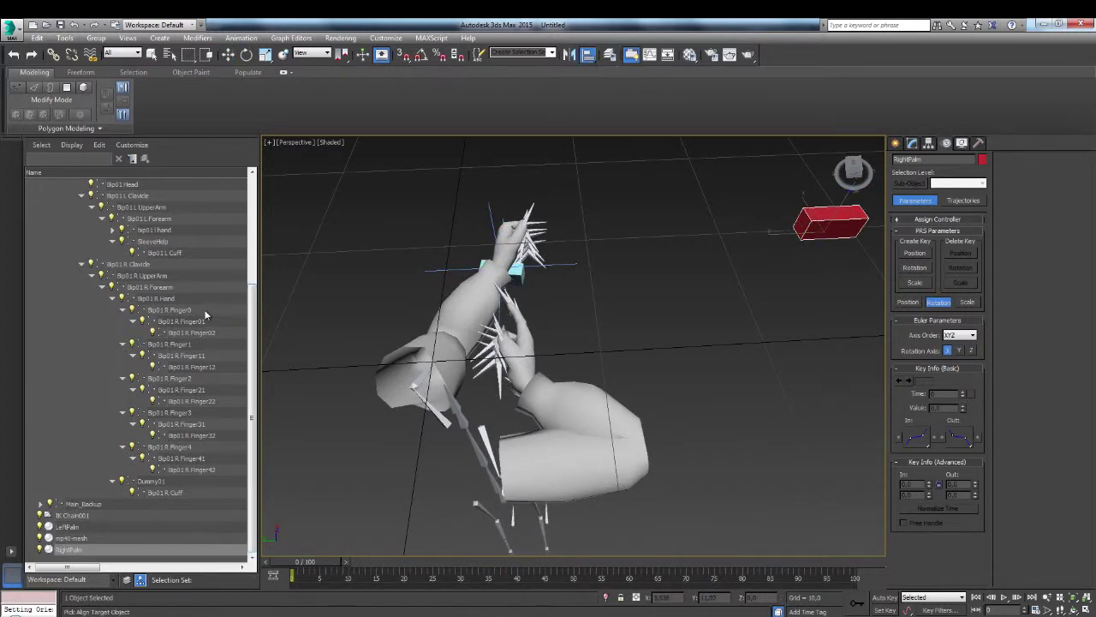
left_click(114, 301)
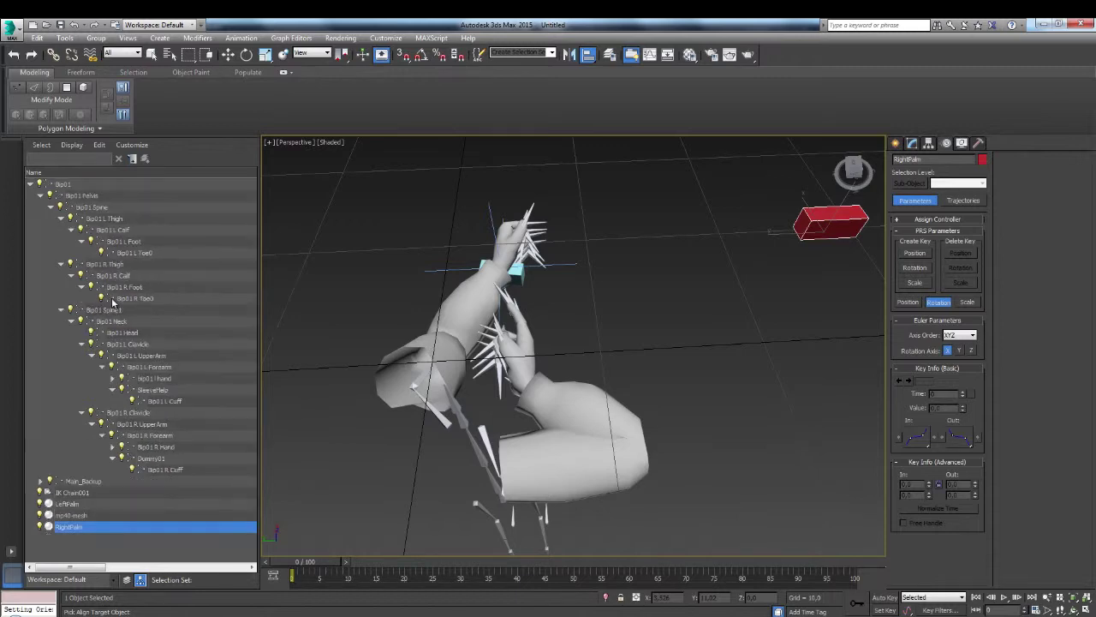
left_click(162, 447)
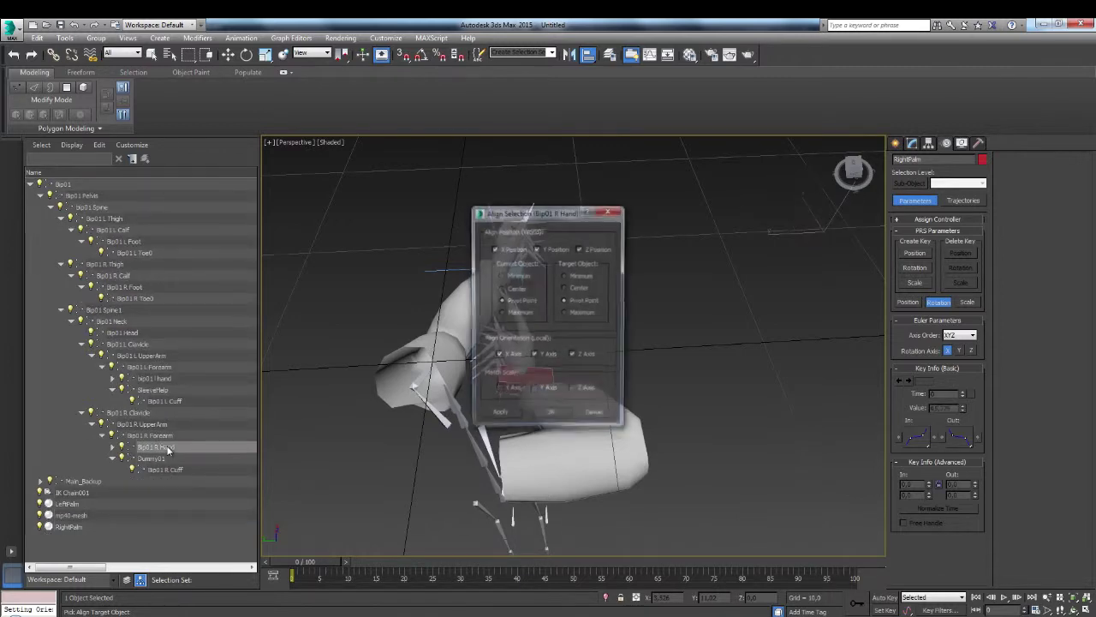
left_click(549, 418)
key("w")
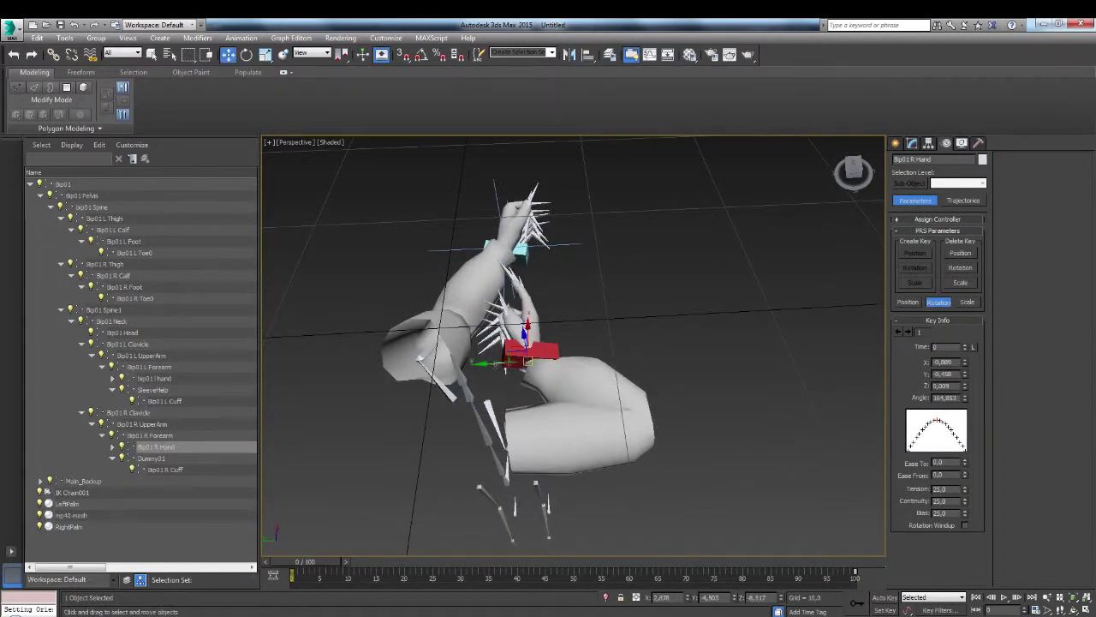
Add an orientation constraint to the Bip01 R Hand bone, with the RightPalm box as its target
left_click(163, 436)
left_click(163, 447)
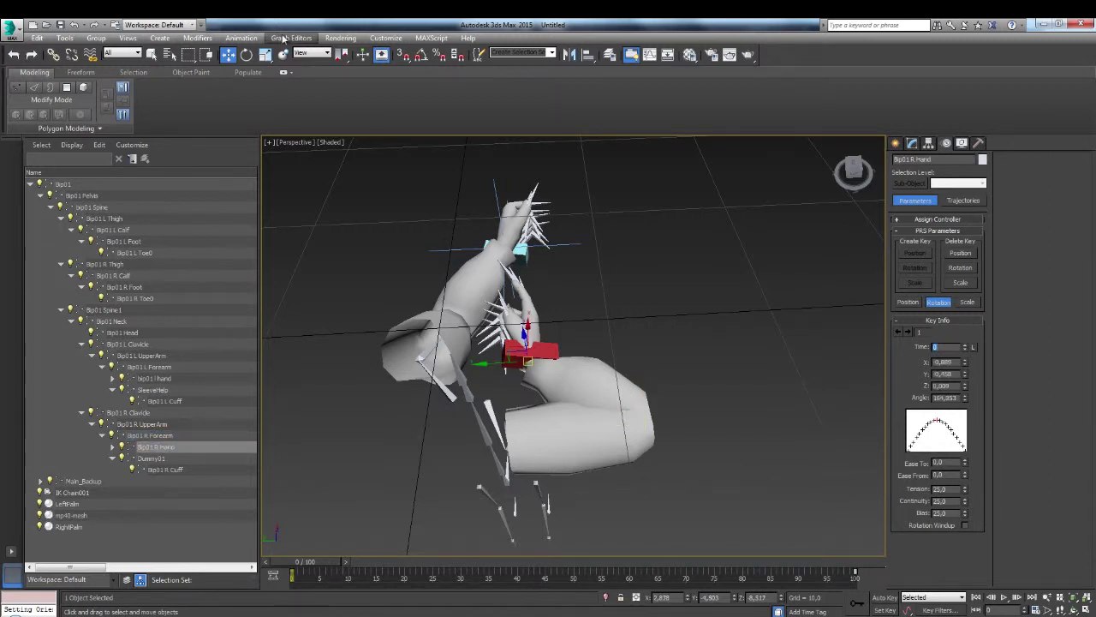
left_click(240, 38)
mouse_move(258, 100)
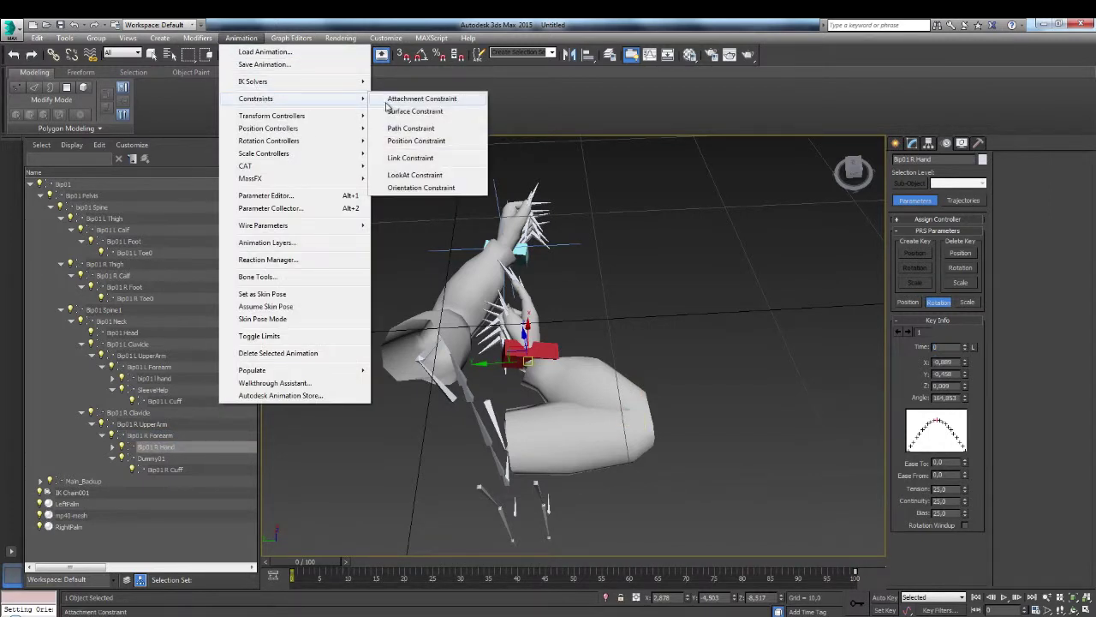
left_click(420, 189)
left_click(553, 350)
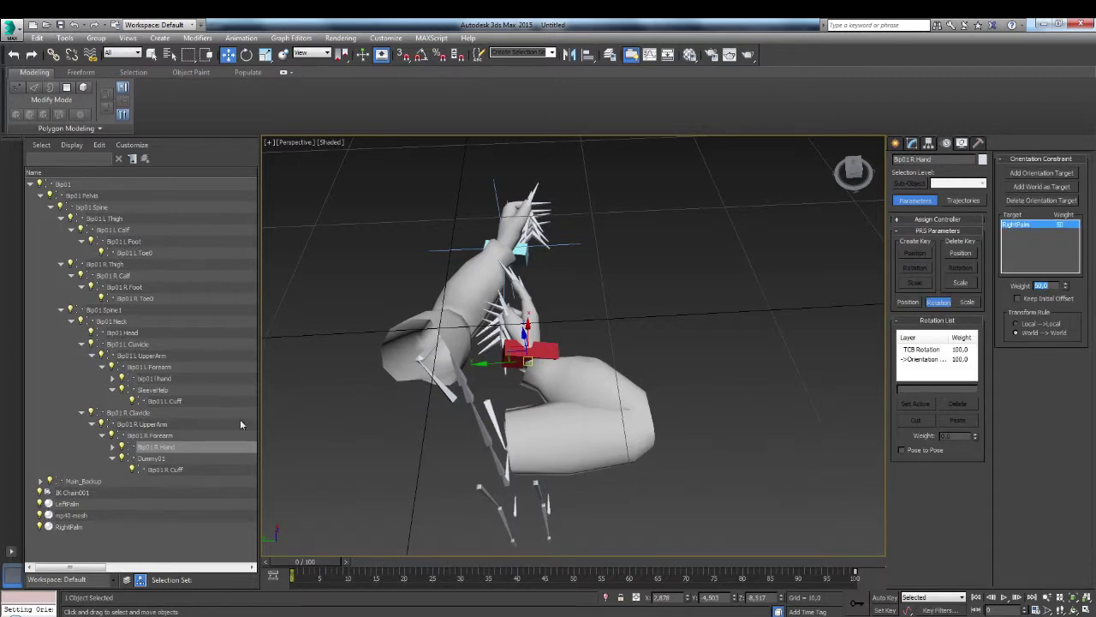
Add an HI Solver IK chain to the right arm between the Bip01 R Hand and Bip01 R UpperArm bones
left_click(240, 37)
mouse_move(257, 82)
left_click(404, 84)
middle_click_drag(503, 437, 659, 262, "alt")
left_click(625, 375)
left_click_drag(646, 292, 631, 333)
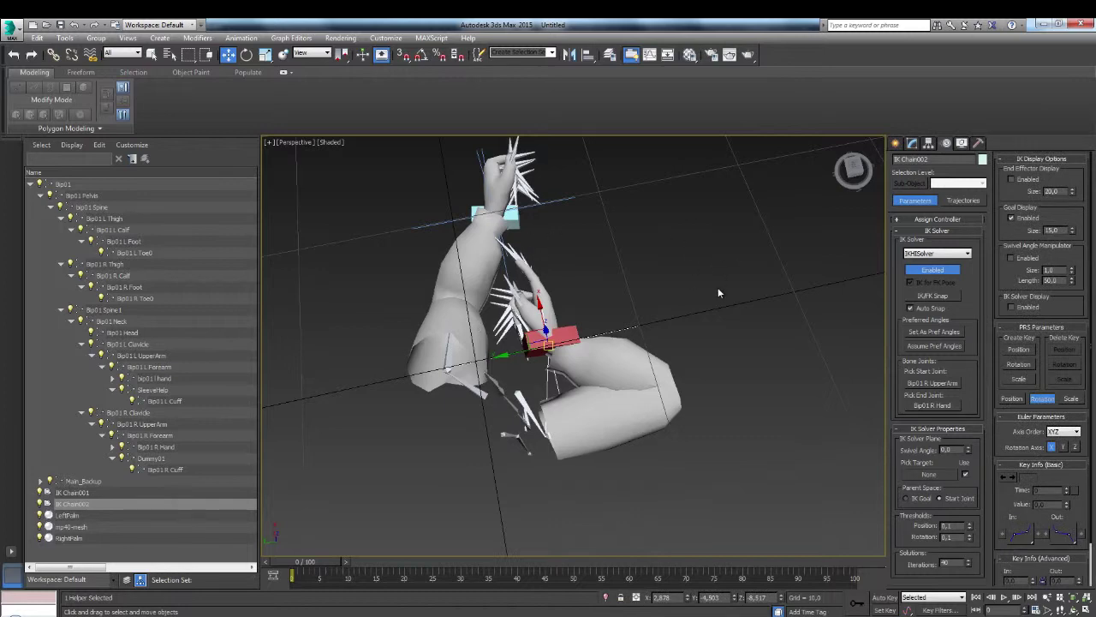
Add a position constraint to the right arm's IK chain goal, with the RightPalm box as its target
left_click(242, 38)
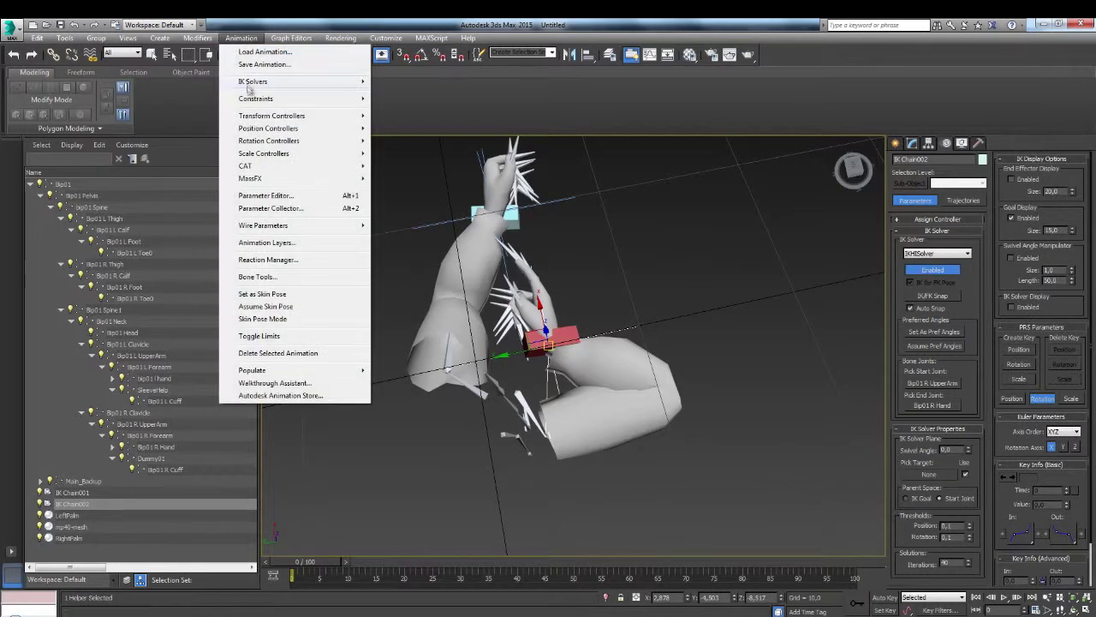
mouse_move(256, 99)
left_click(417, 140)
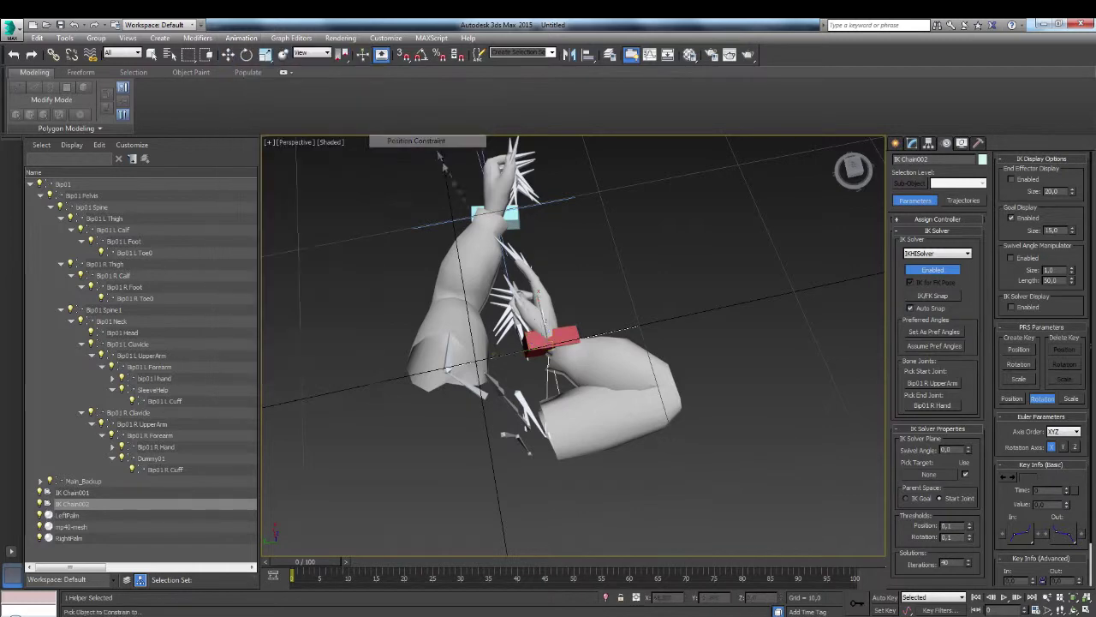
left_click(568, 332)
Try moving and rotating the RightPalm box to test the right arm's rig, cancelling or undoing each change
middle_click_drag(568, 332, 526, 322, "alt")
scroll(525, 322, "up", 4)
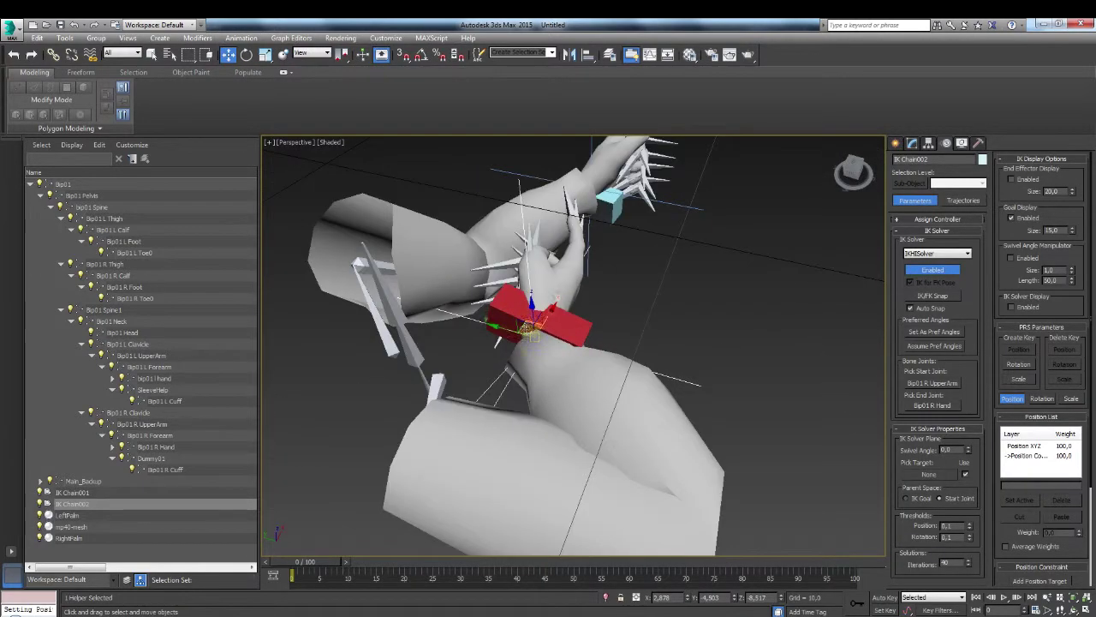
left_click(572, 322)
left_click_drag(534, 337, 610, 281)
right_click(611, 282)
key("e")
left_click_drag(534, 333, 565, 337)
left_click_drag(535, 335, 554, 328)
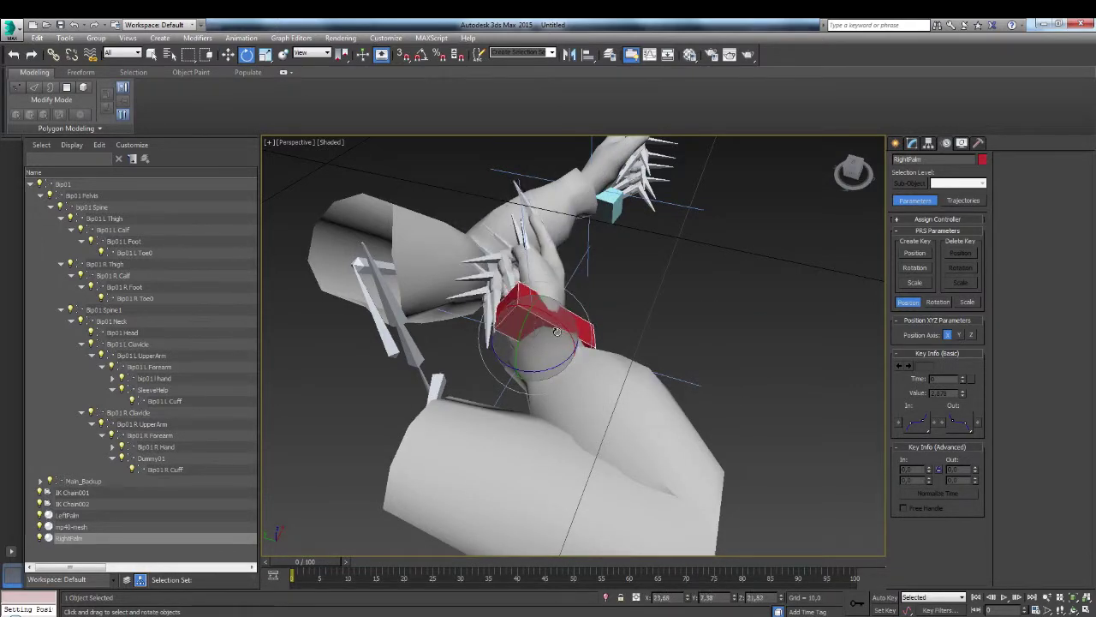
key("ctrl+z")
Set the goal display size of the right arm's IK chain to 4
middle_click_drag(542, 320, 651, 241, "alt")
left_click(651, 242)
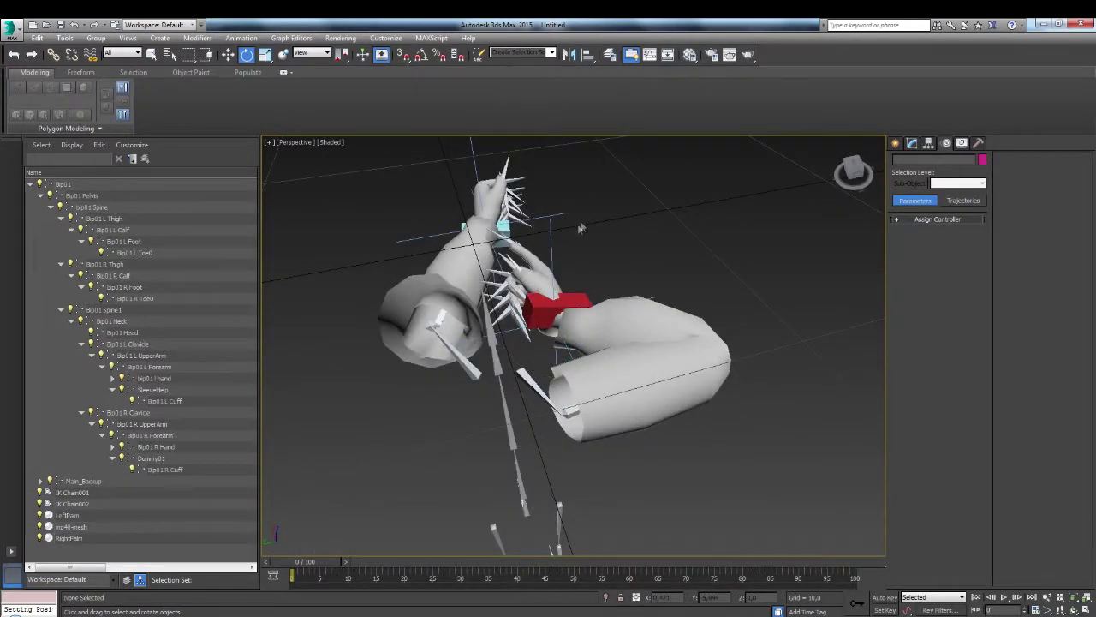
left_click_drag(548, 247, 548, 248)
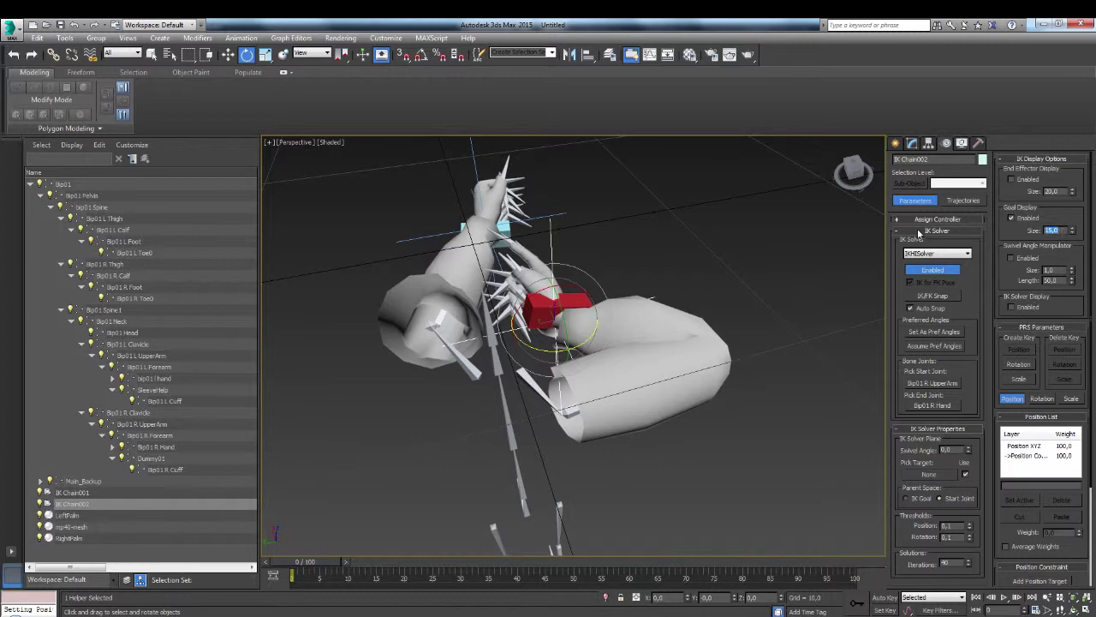
key("Return")
Set the goal display size of the left arm's IK chain to 4 and deselect it
middle_click_drag(621, 319, 514, 262, "alt")
scroll(531, 270, "up", 5)
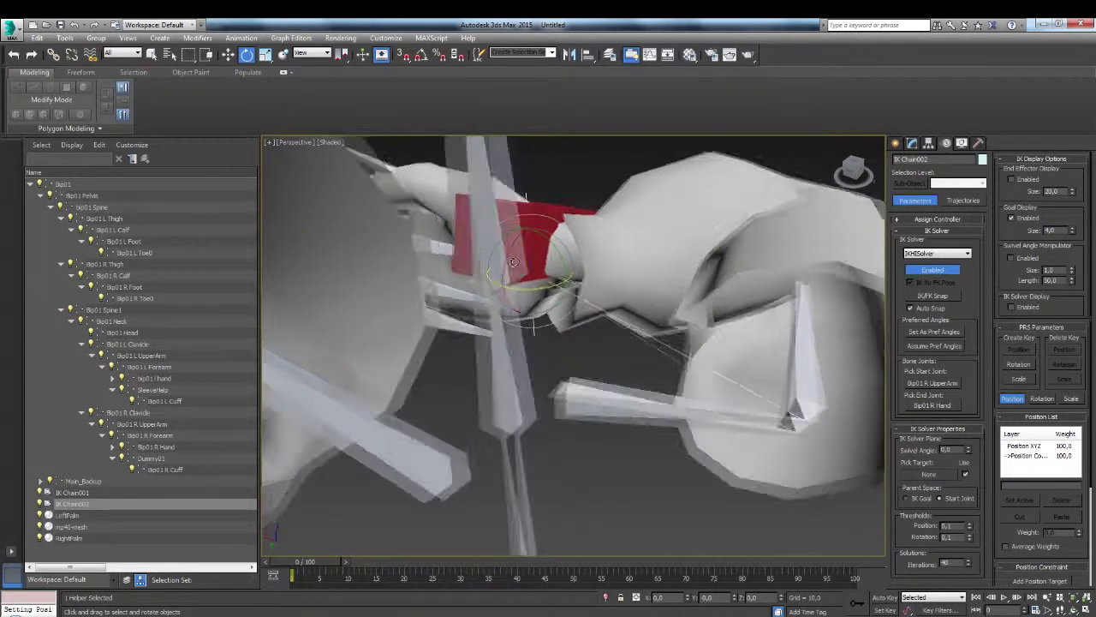
scroll(513, 261, "down", 10)
key("w")
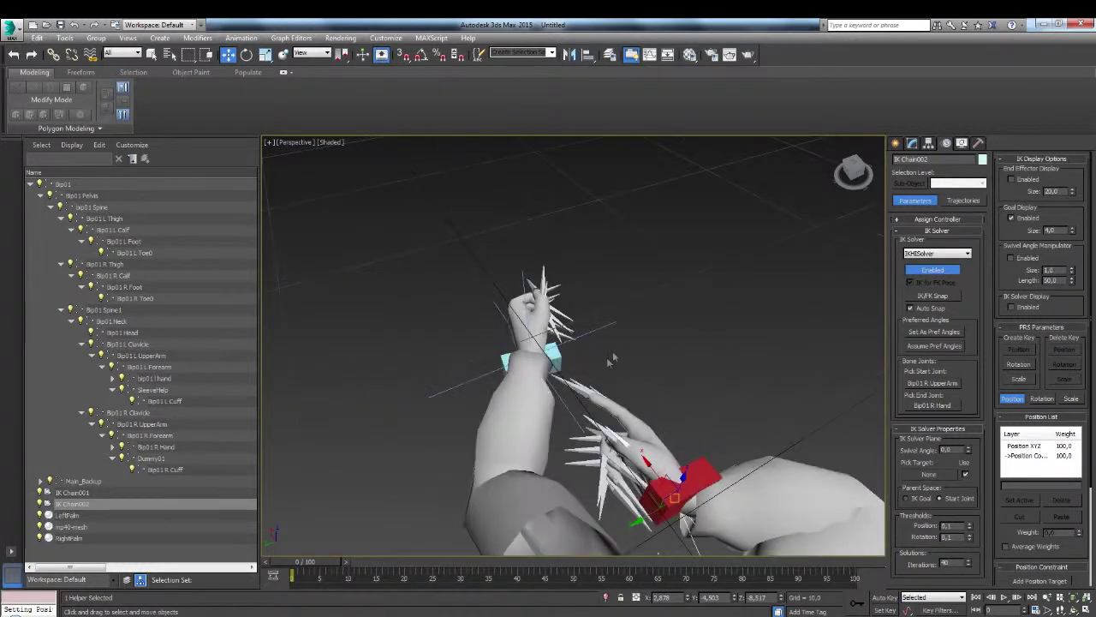
left_click(524, 332)
type("4")
key("Return")
middle_click_drag(598, 375, 543, 328)
left_click(596, 318)
Create a small, flat standard primitive box on the grid between the MP40 weapon and the arms
scroll(542, 332, "down", 10)
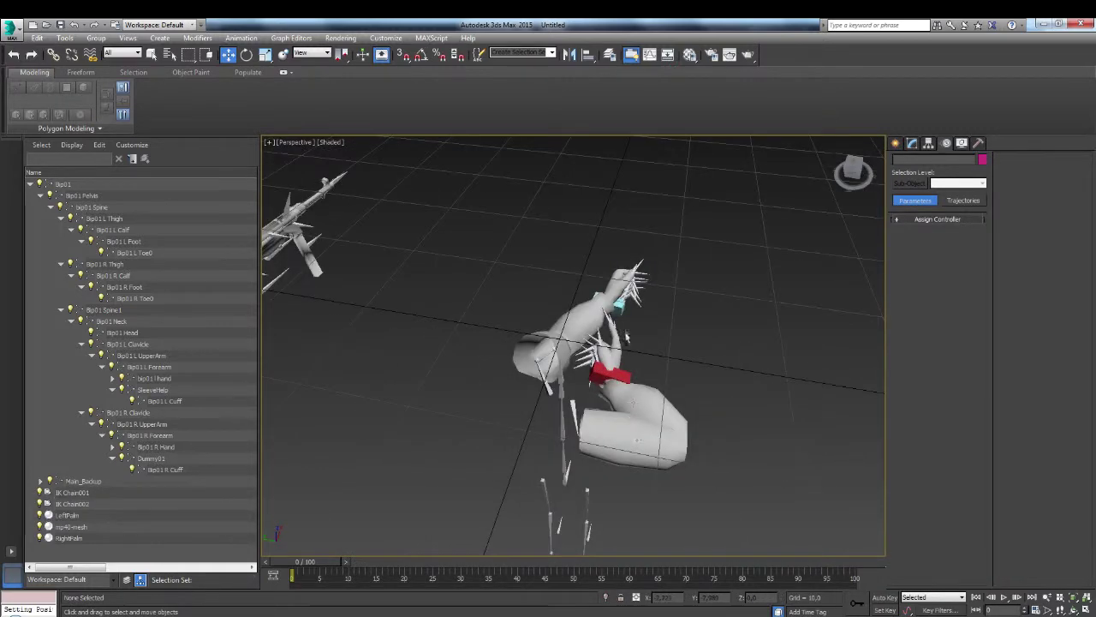
left_click(896, 143)
left_click(914, 216)
left_click_drag(487, 314, 521, 322)
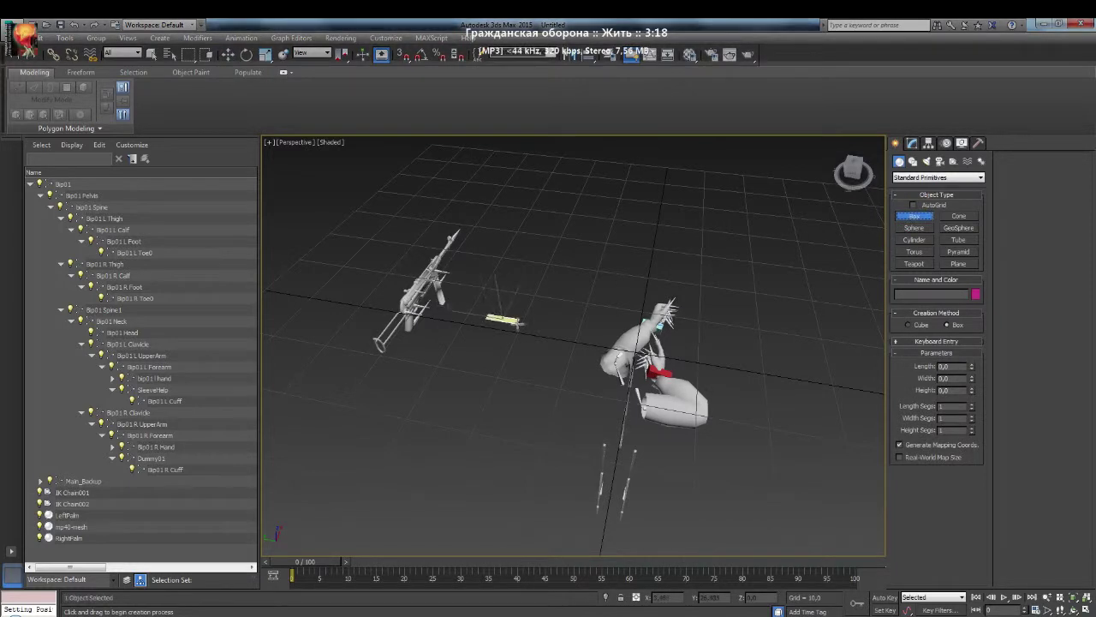
left_click(524, 324)
key("w")
middle_click_drag(516, 362, 722, 296, "alt")
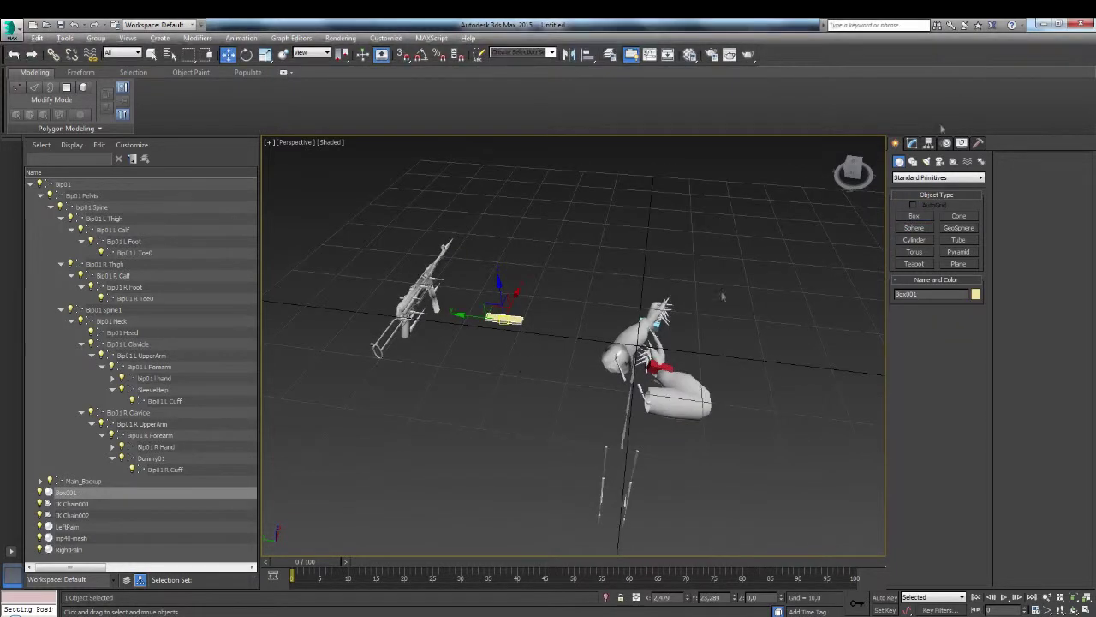
Reveal the bones under Main_Backup in the scene hierarchy and try to align the new box to the Main bone
middle_click_drag(330, 471, 483, 376, "alt")
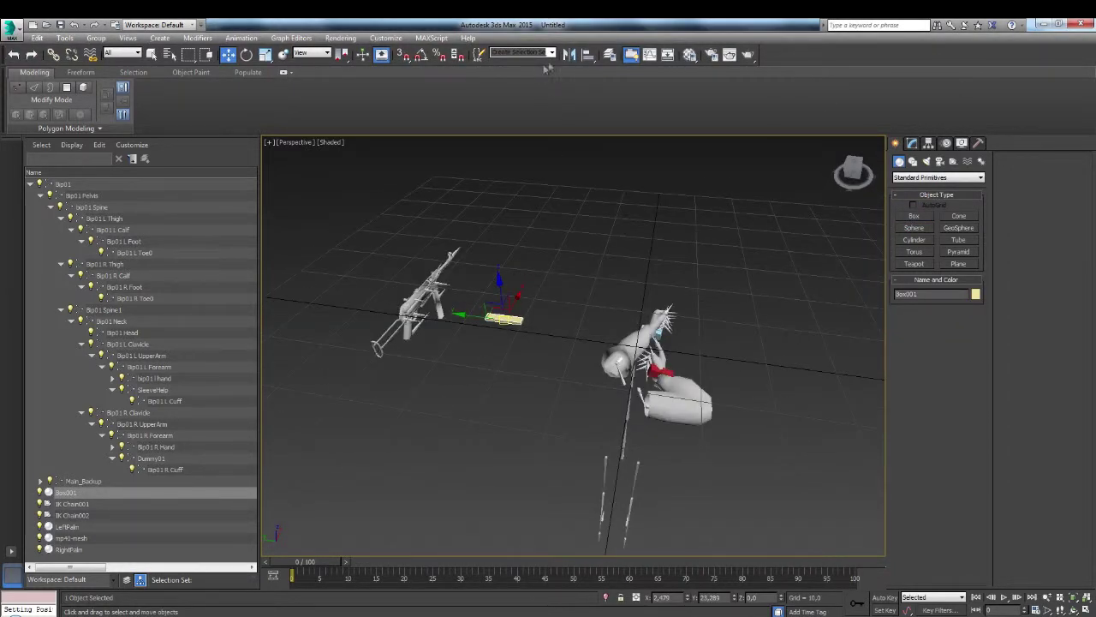
left_click(589, 54)
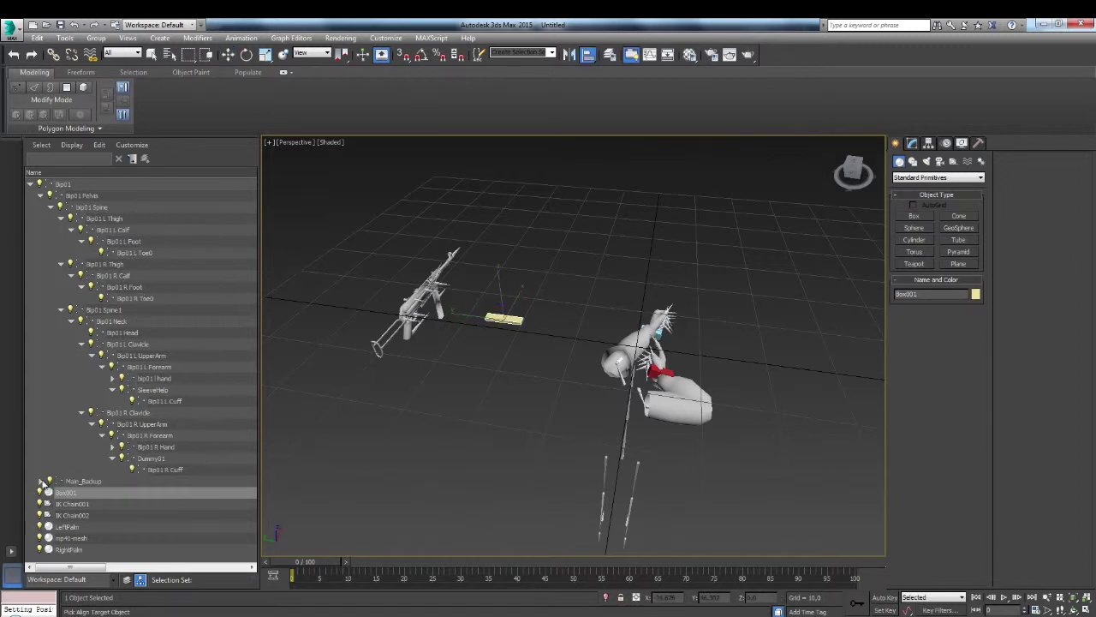
left_click(42, 482)
scroll(102, 473, "down", 4)
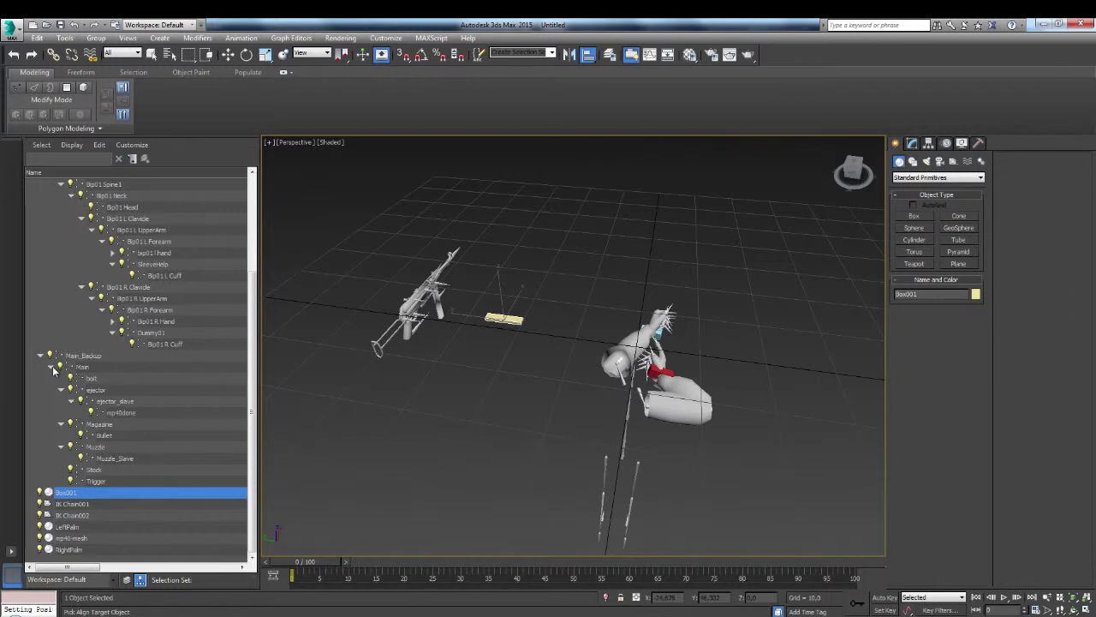
left_click(52, 367)
left_click(51, 482)
left_click(92, 369)
left_click(551, 415)
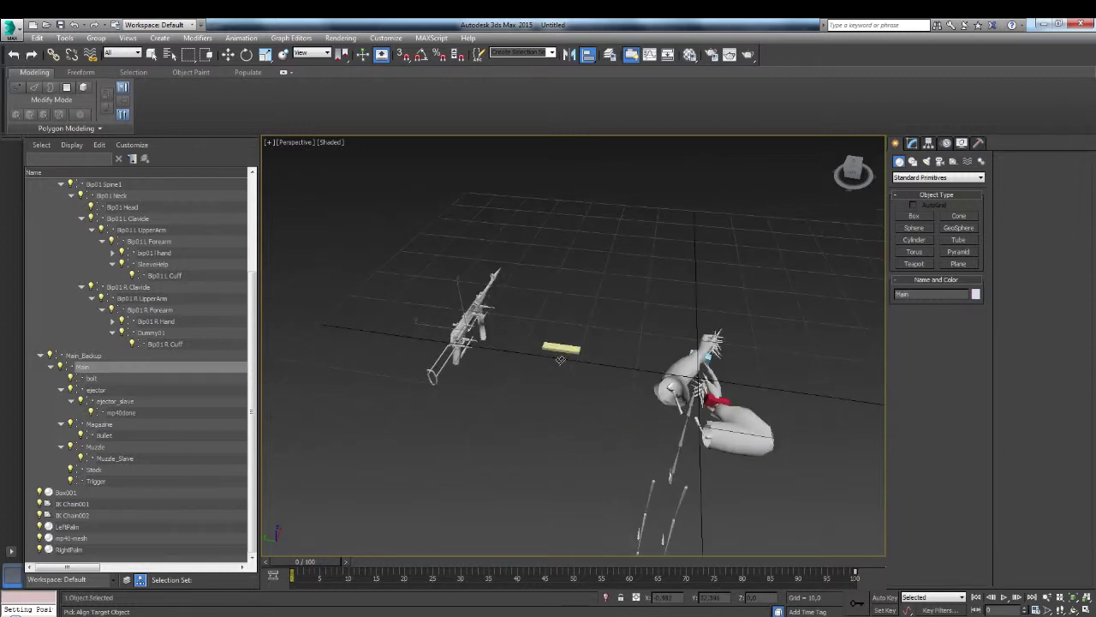
scroll(522, 341, "up", 3)
key("w")
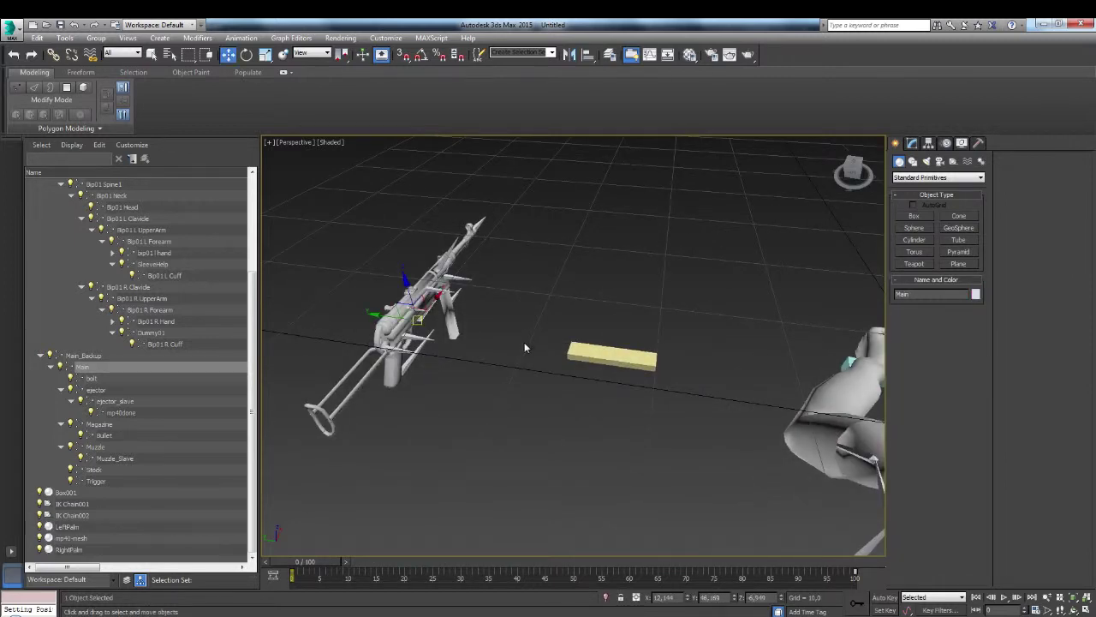
Align the new box to the Main bone, pivot to pivot in X, Y and Z, matching orientation on all three axes
left_click(625, 357)
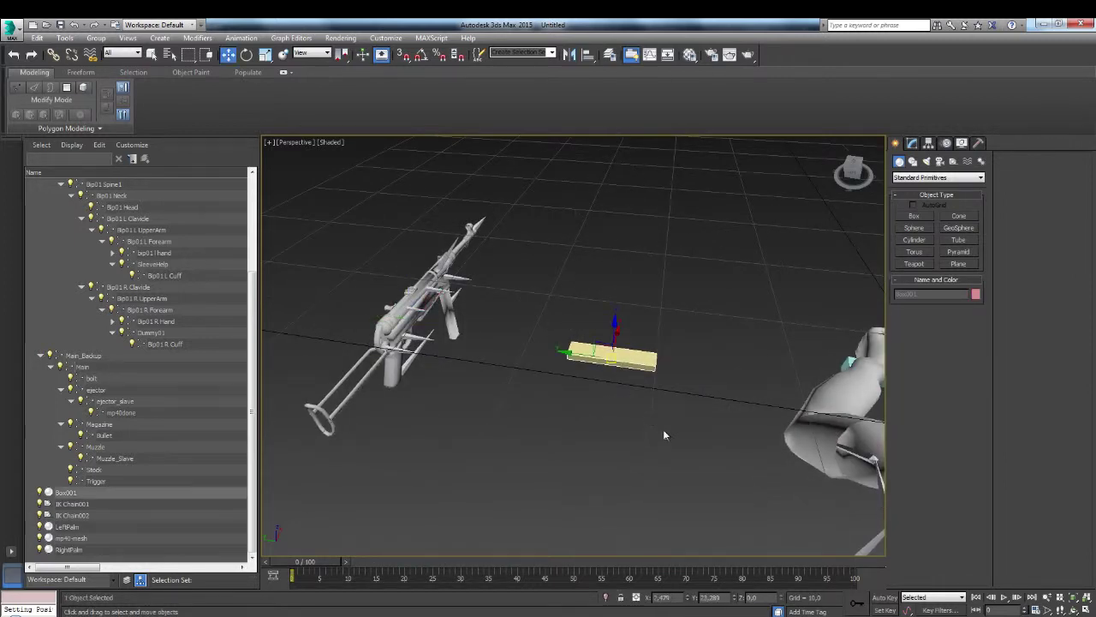
key("alt+a")
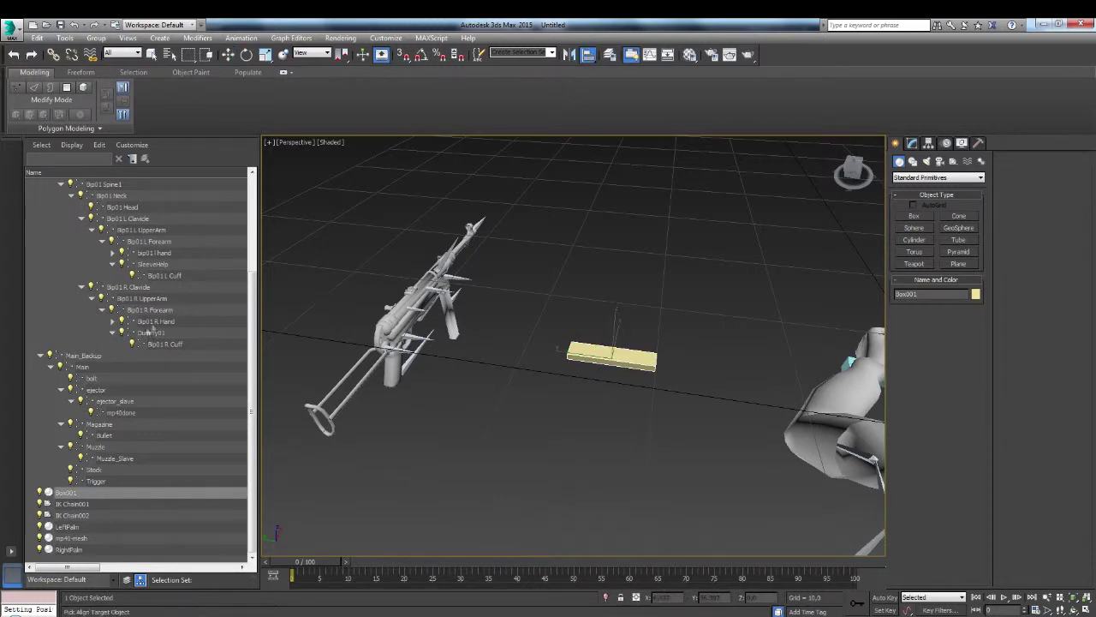
left_click(105, 367)
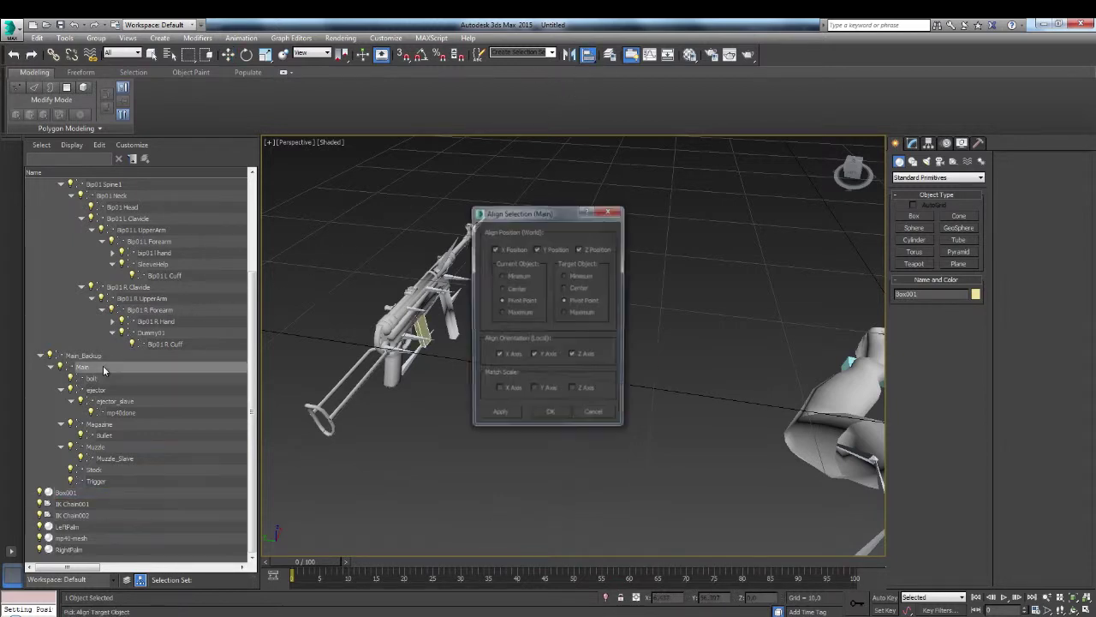
left_click(544, 418)
Rotate the aligned box so it lies flat beneath the MP40's receiver
key("w")
middle_click_drag(467, 345, 565, 362)
scroll(649, 371, "up", 4)
key("e")
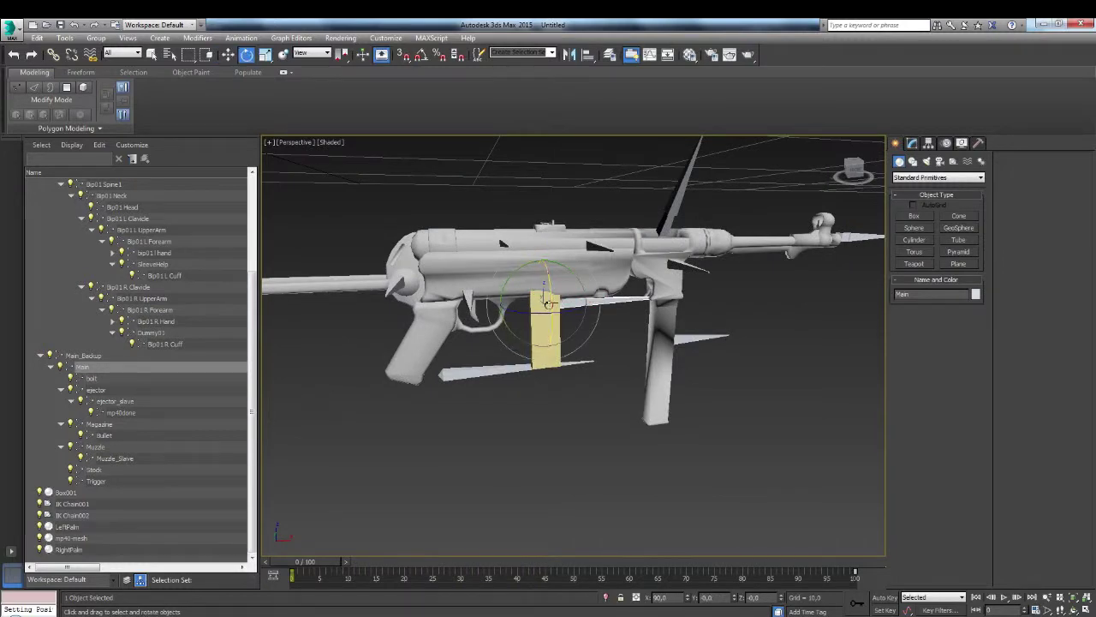
left_click(554, 332)
left_click_drag(554, 332, 553, 184)
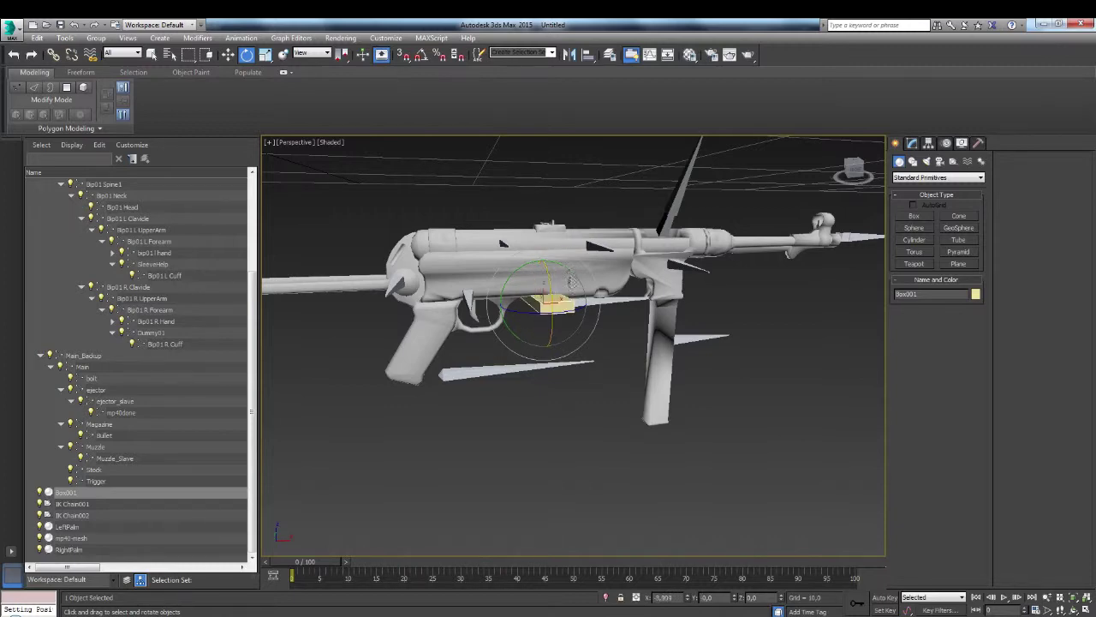
Convert the box beneath the MP40 to an Editable Poly
key("w")
right_click(615, 324)
mouse_move(677, 437)
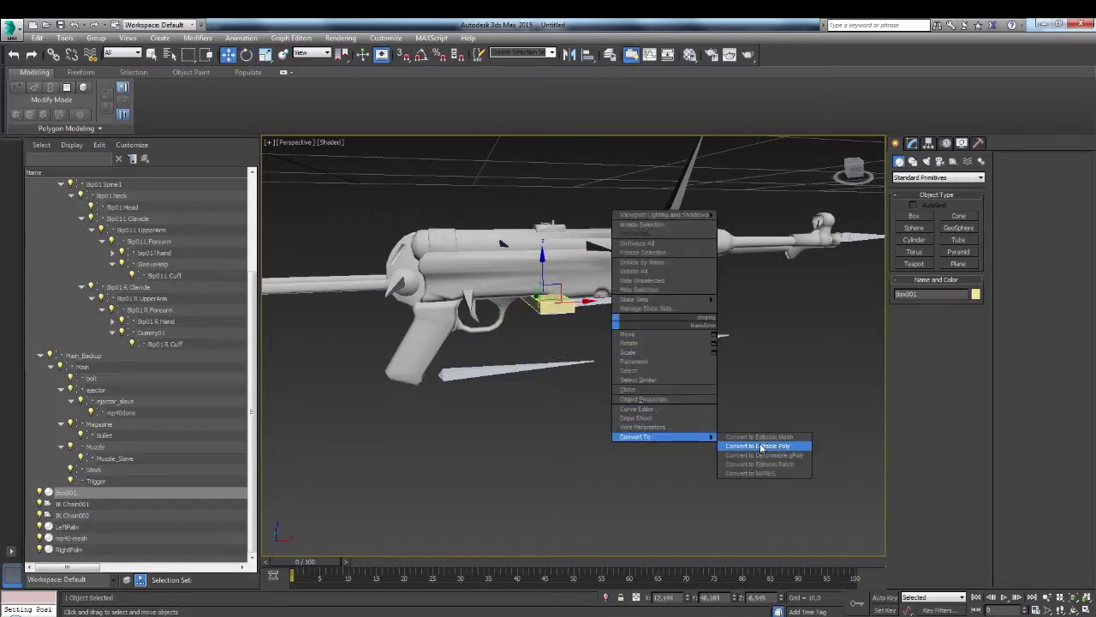
left_click(758, 446)
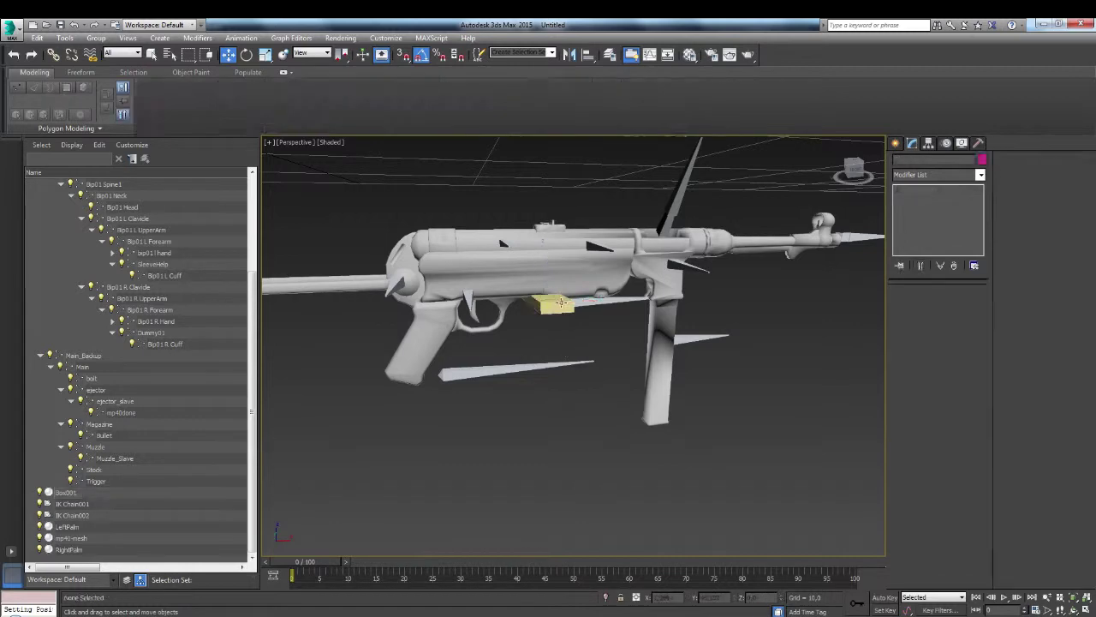
Realign the editable box to the Main bone's position and orientation, and clear the selection
left_click(588, 54)
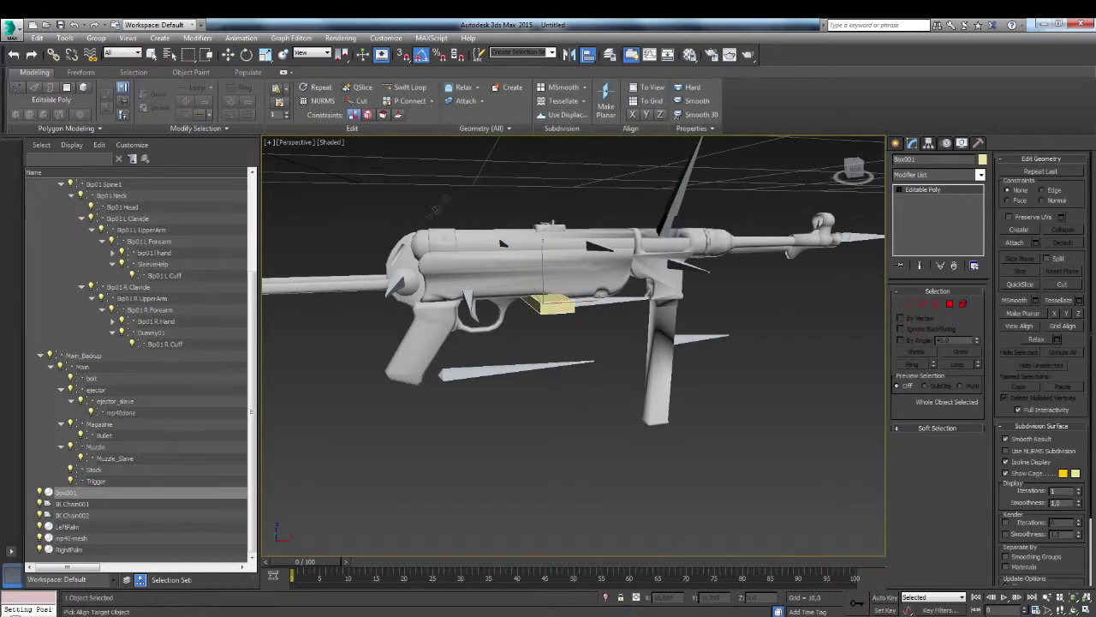
left_click(83, 368)
left_click(548, 417)
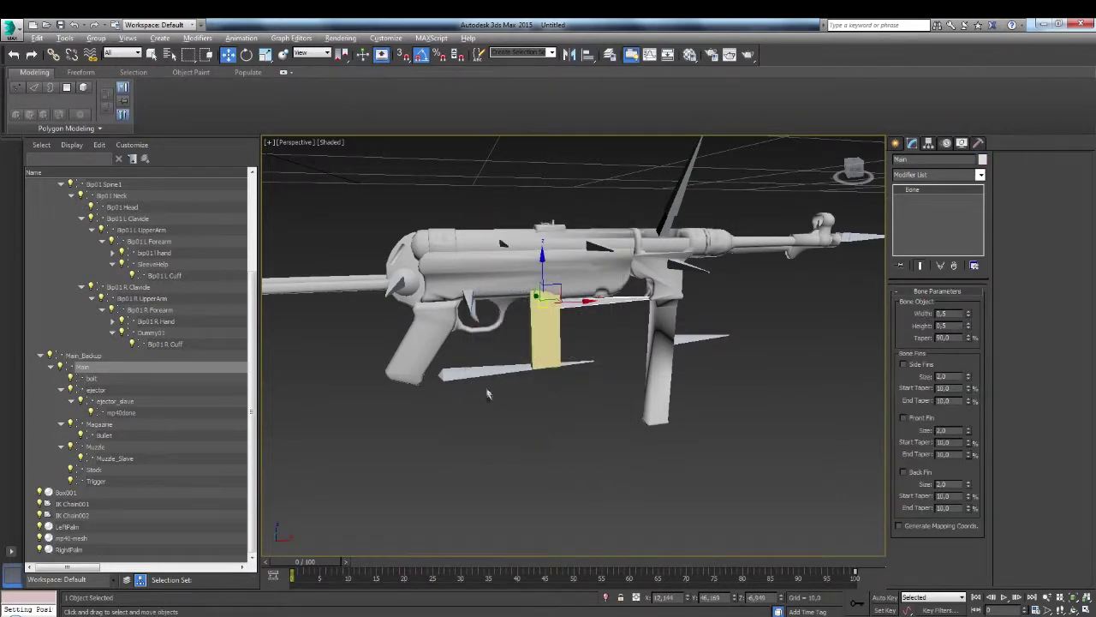
middle_click_drag(496, 400, 538, 373, "alt")
middle_click_drag(595, 349, 525, 328, "alt")
left_click(463, 196)
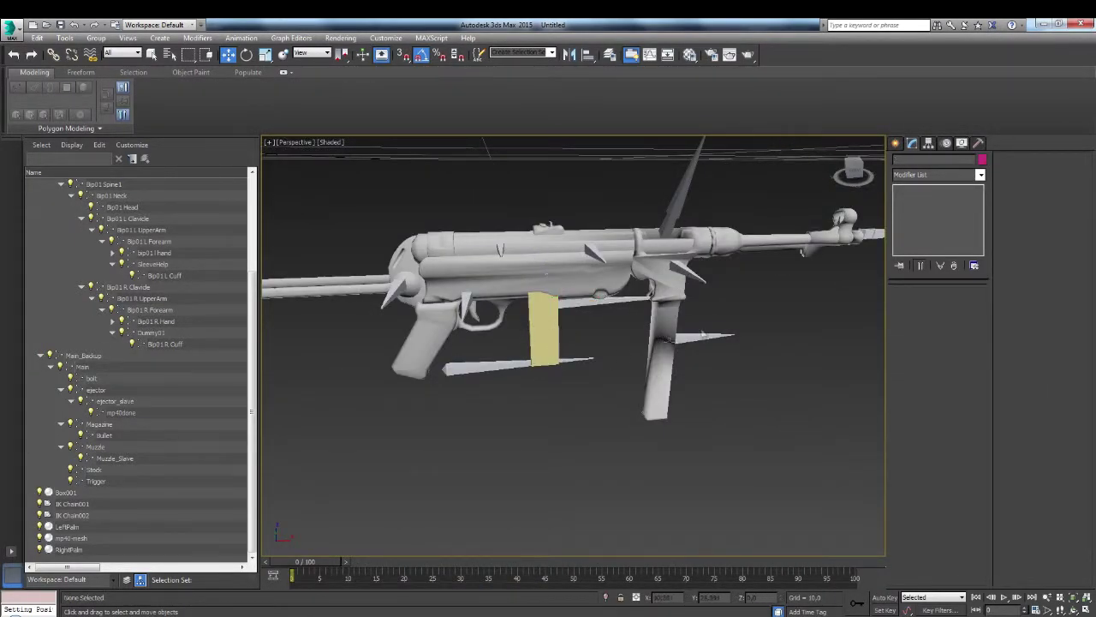
Apply a Position Constraint to the Main bone with the yellow box as its target
left_click(535, 308)
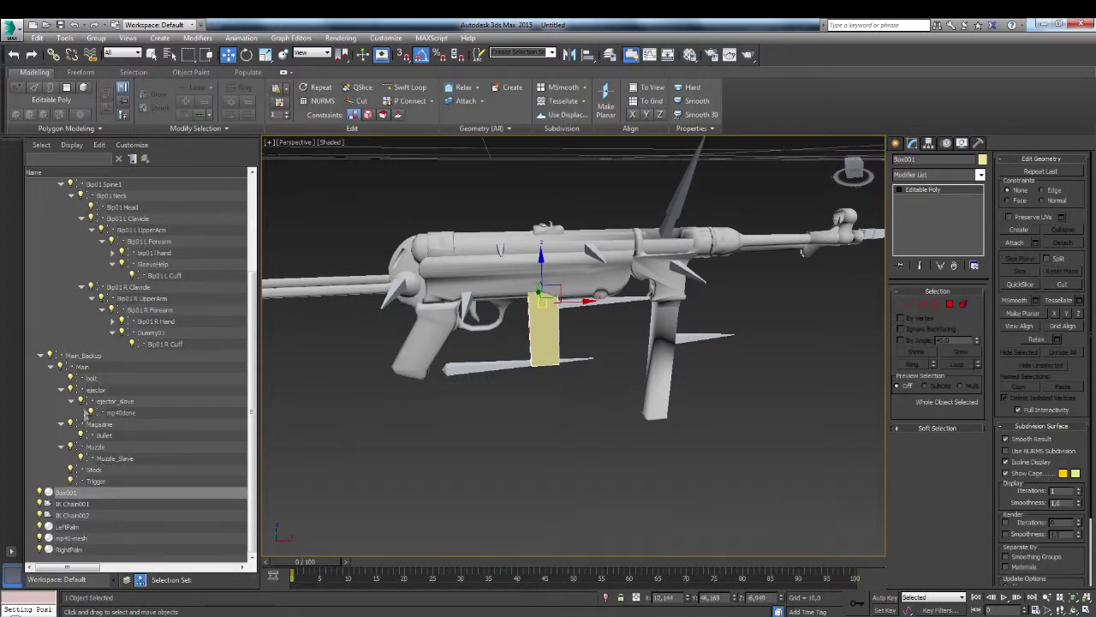
left_click(82, 367)
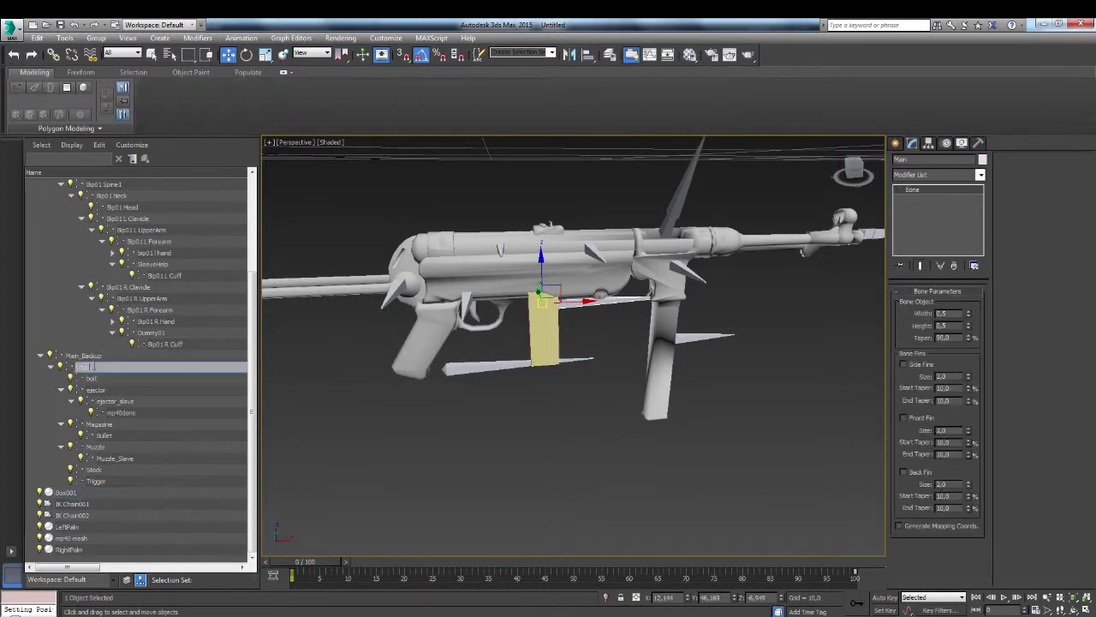
left_click(88, 356)
left_click(92, 369)
middle_click_drag(354, 347, 366, 404)
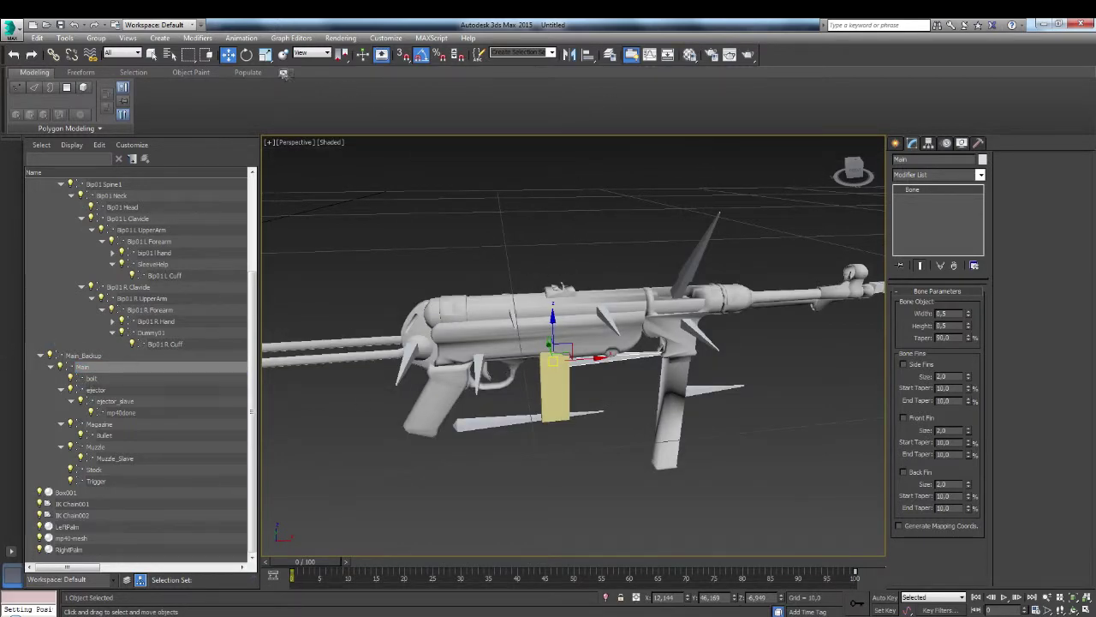
left_click(241, 37)
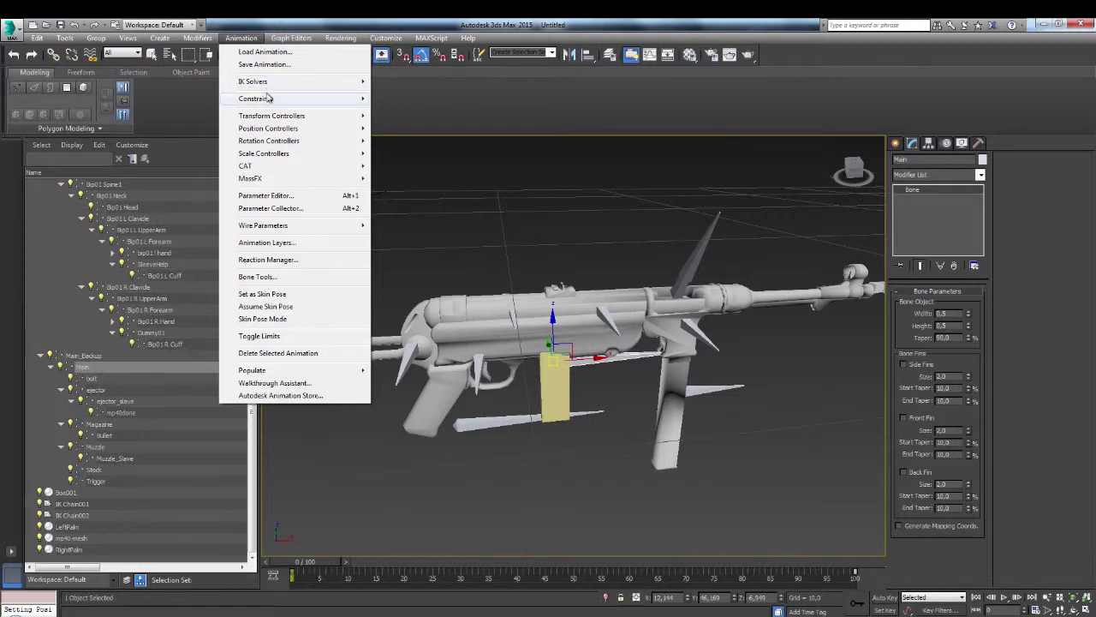
mouse_move(268, 98)
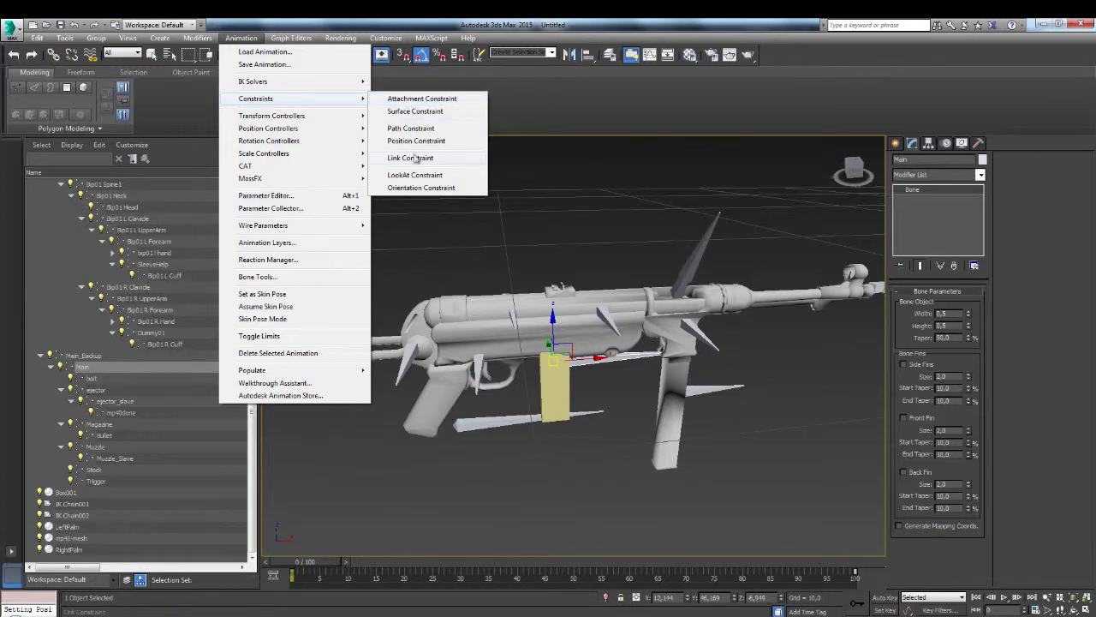
left_click(416, 140)
left_click(553, 394)
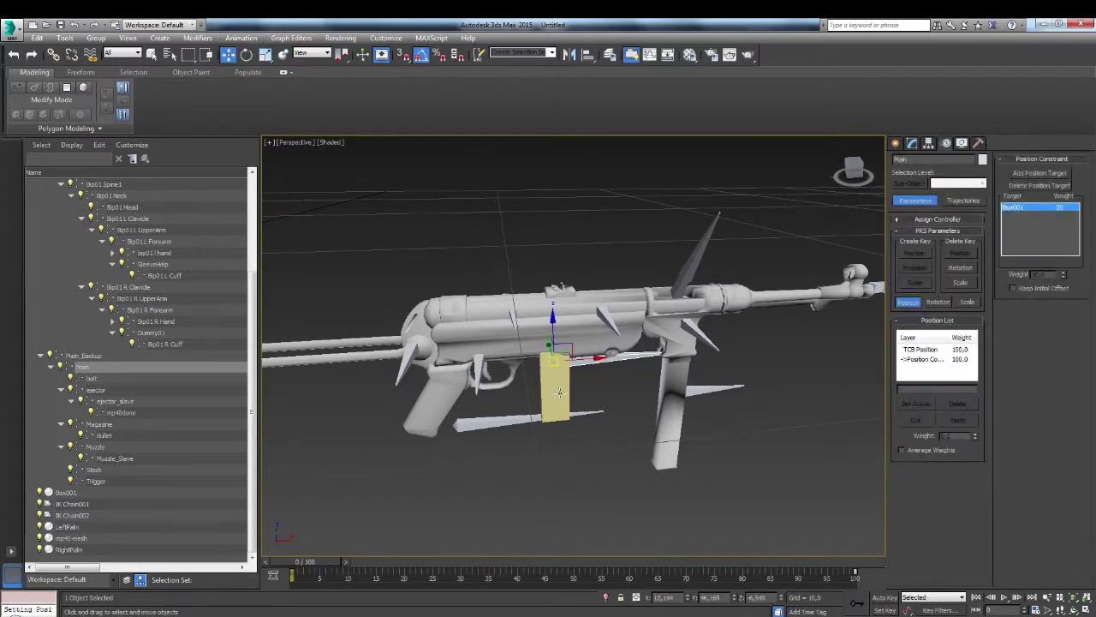
Apply an Orientation Constraint to the Main bone with the yellow box as its target
left_click(241, 38)
mouse_move(304, 103)
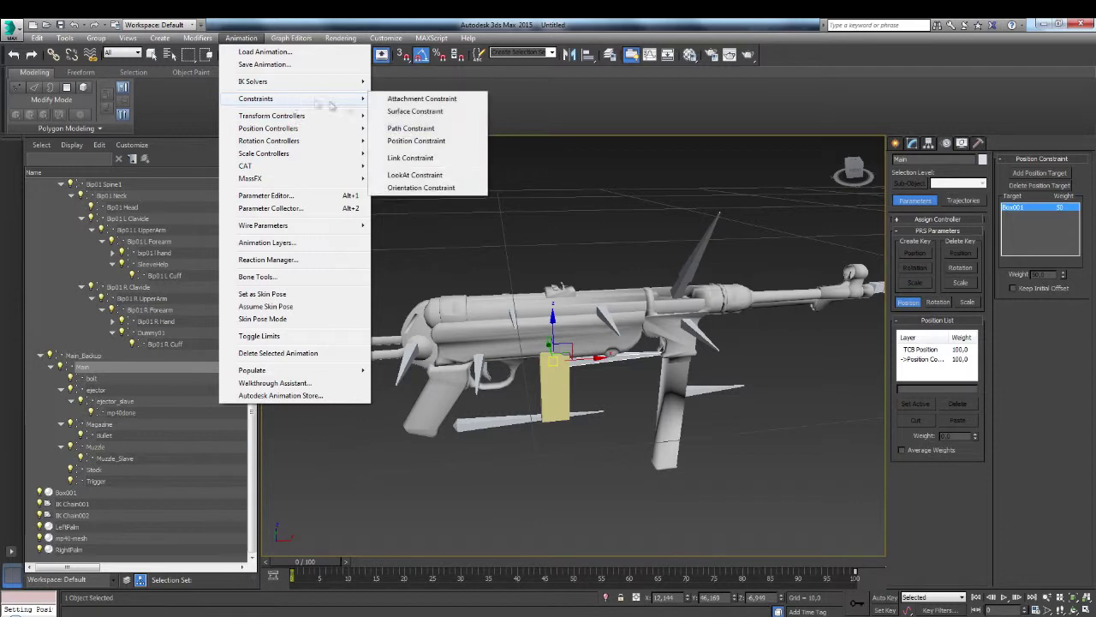
left_click(419, 187)
left_click(563, 398)
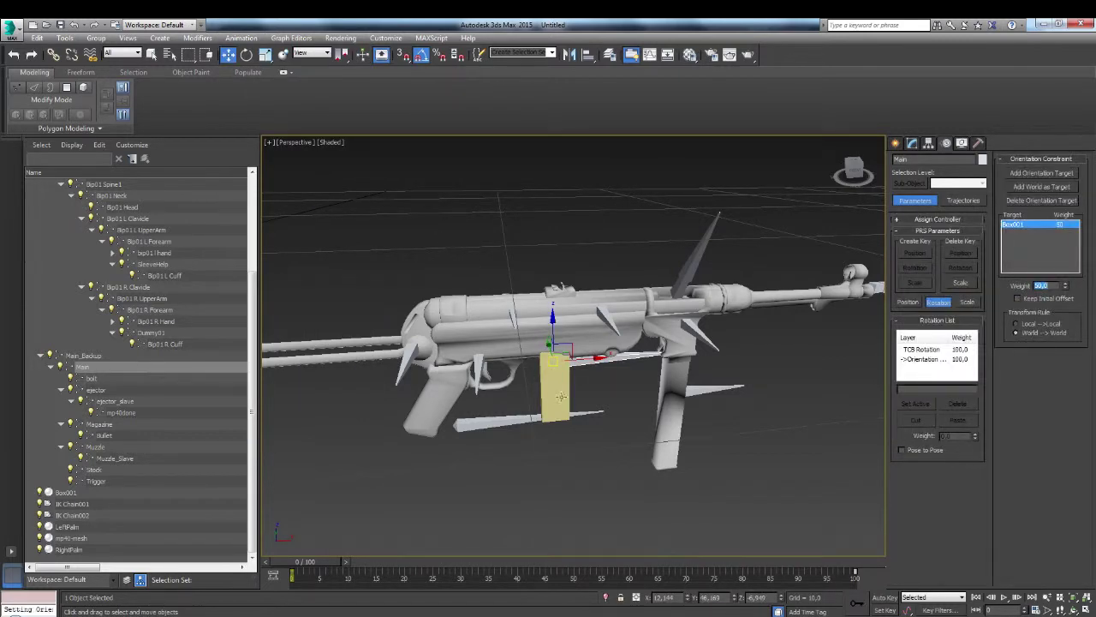
Try moving and rotating the yellow box to test the weapon's constraints, undoing each change
left_click(563, 398)
left_click_drag(588, 358, 533, 370)
key("ctrl+z")
key("e")
key("ctrl+z")
key("w")
Move the yellow box along world Y by offsets of -60 and 10 to bring the MP40 to the hands
middle_click_drag(591, 347, 562, 351, "alt")
scroll(693, 357, "down", 5)
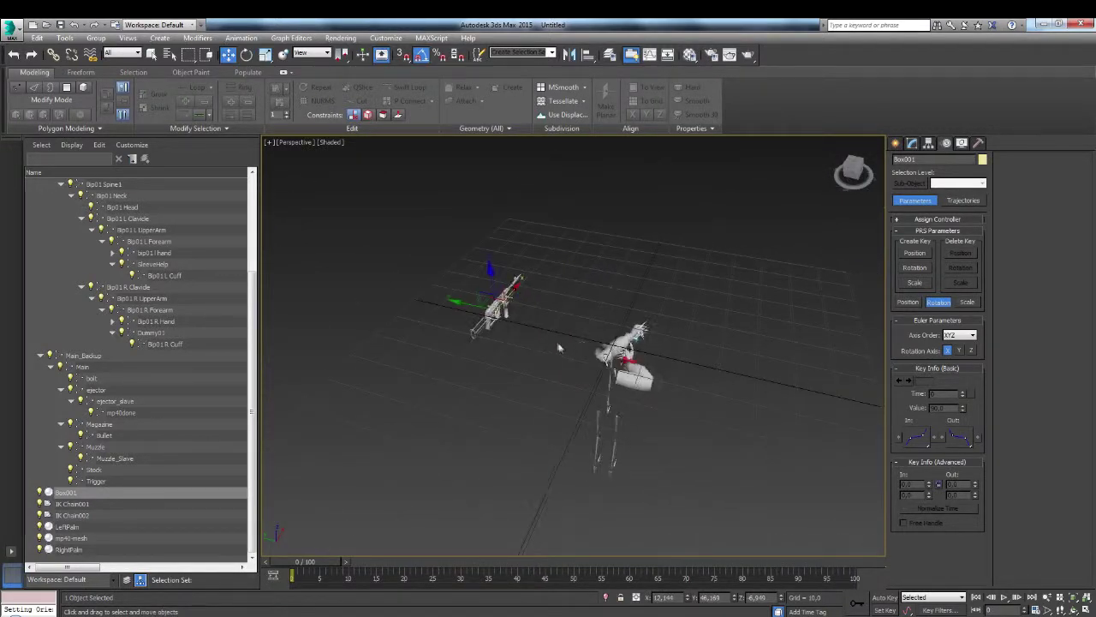
right_click(229, 54)
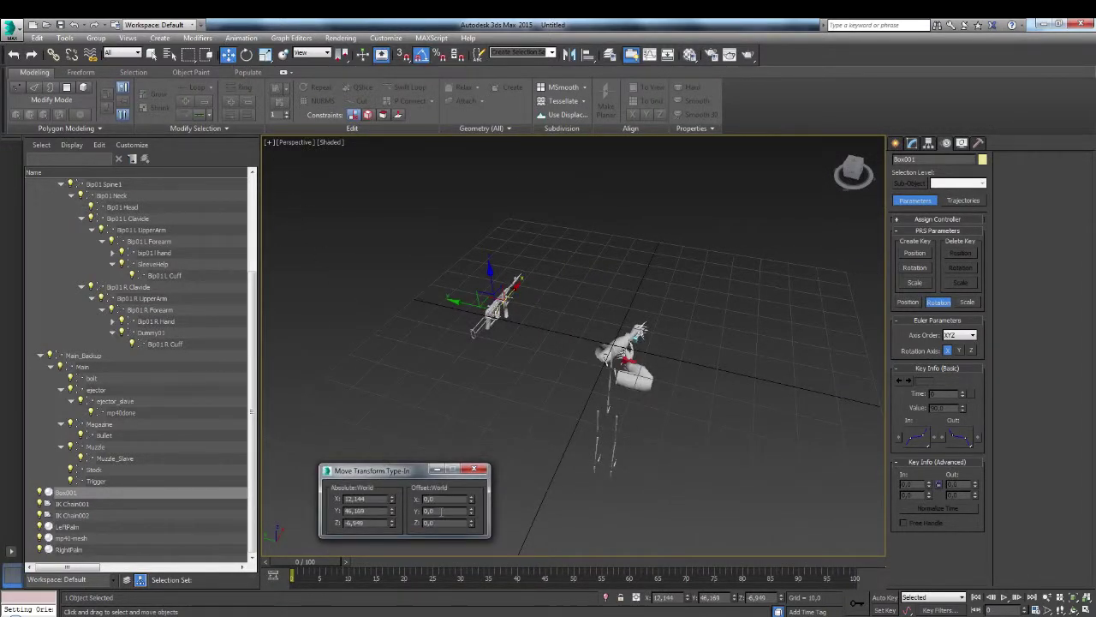
type("-60")
key("Return")
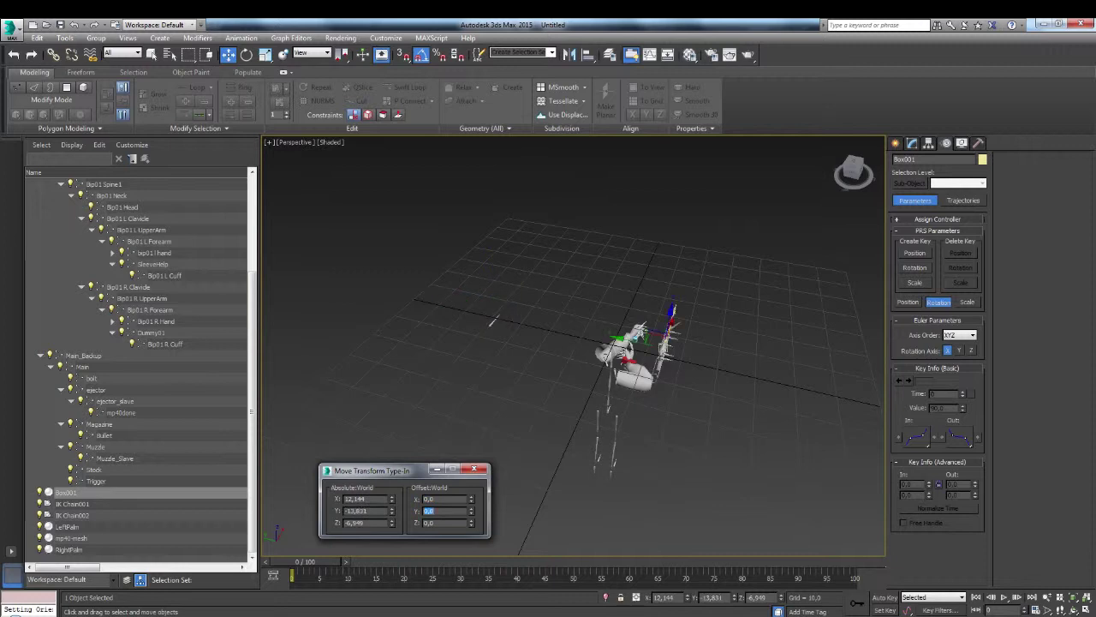
type("10")
key("Return")
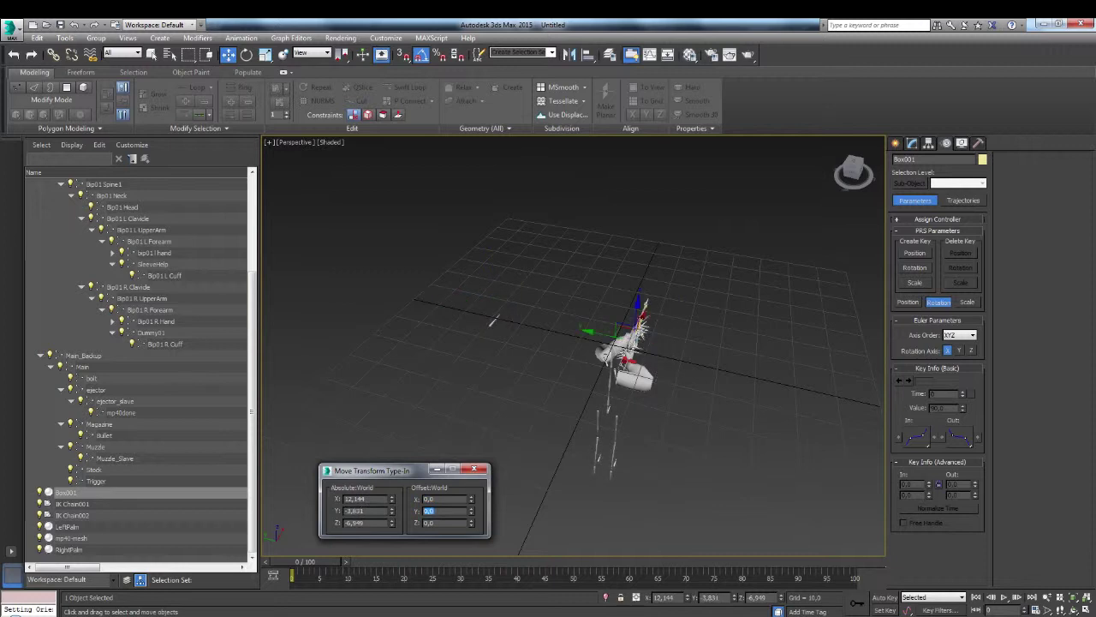
left_click(485, 470)
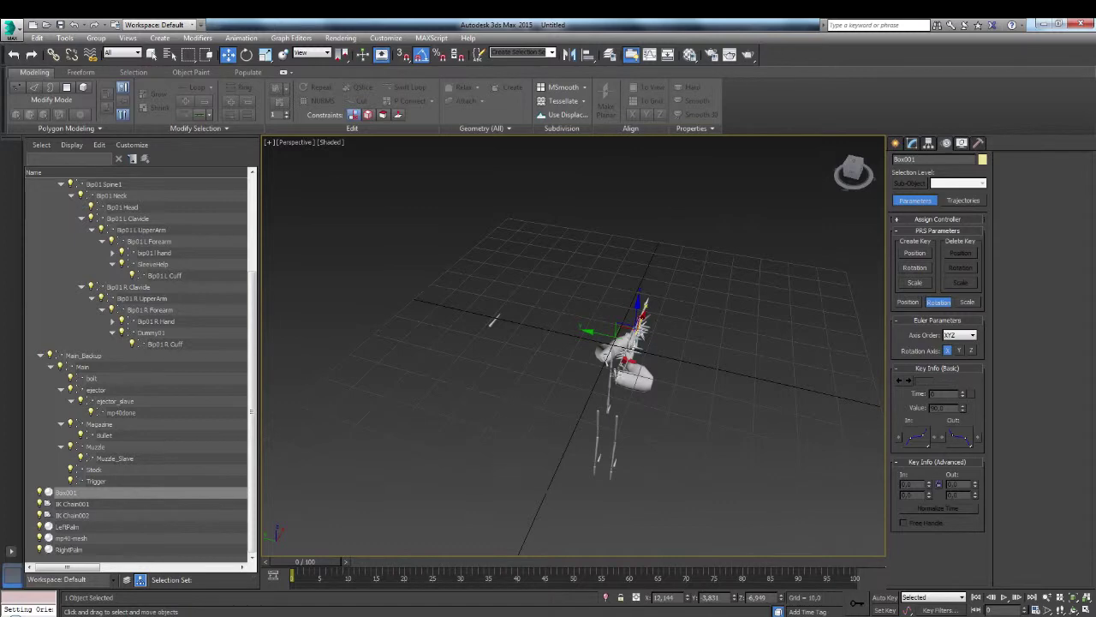
Link the LeftPalm and RightPalm boxes to the yellow box as their parent
scroll(615, 376, "up", 5)
middle_click_drag(615, 376, 493, 302, "alt")
mouse_move(608, 336)
middle_mouse_down("alt")
mouse_move(578, 347)
mouse_move(611, 344)
middle_mouse_up("alt")
scroll(591, 341, "up", 5)
scroll(591, 347, "down", 3)
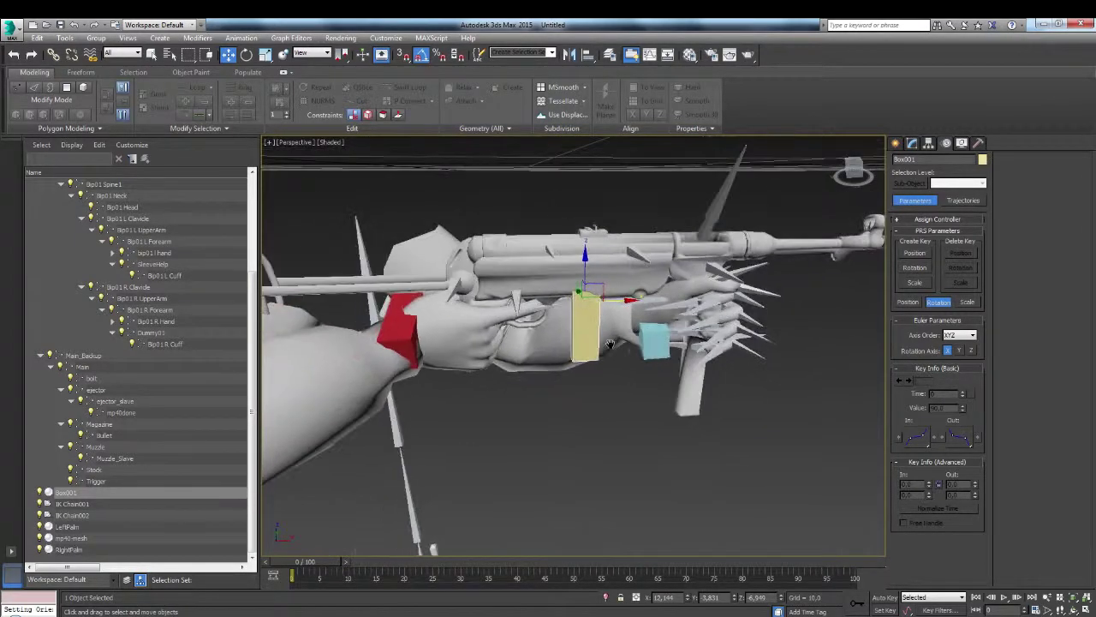
left_click(654, 346)
left_click(53, 55)
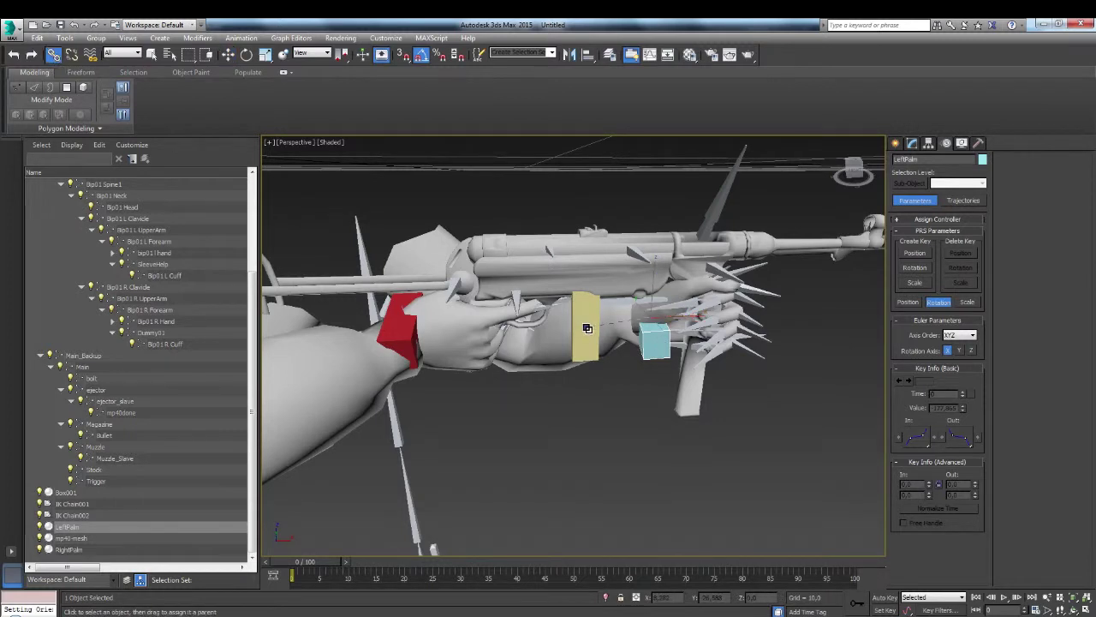
left_click_drag(587, 328, 587, 329)
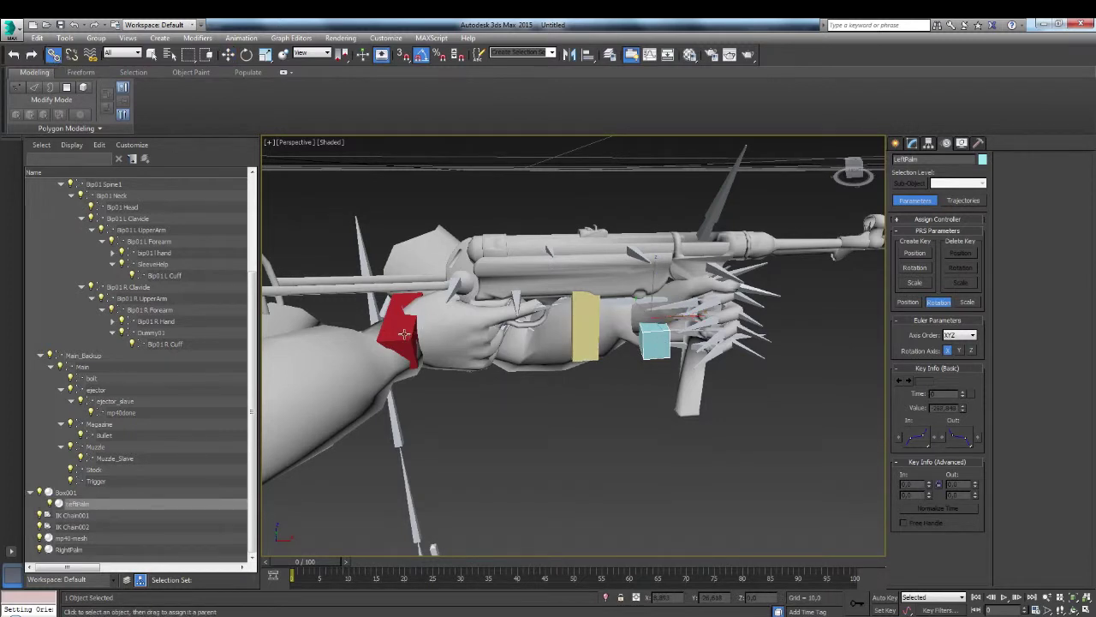
left_click_drag(404, 334, 488, 335)
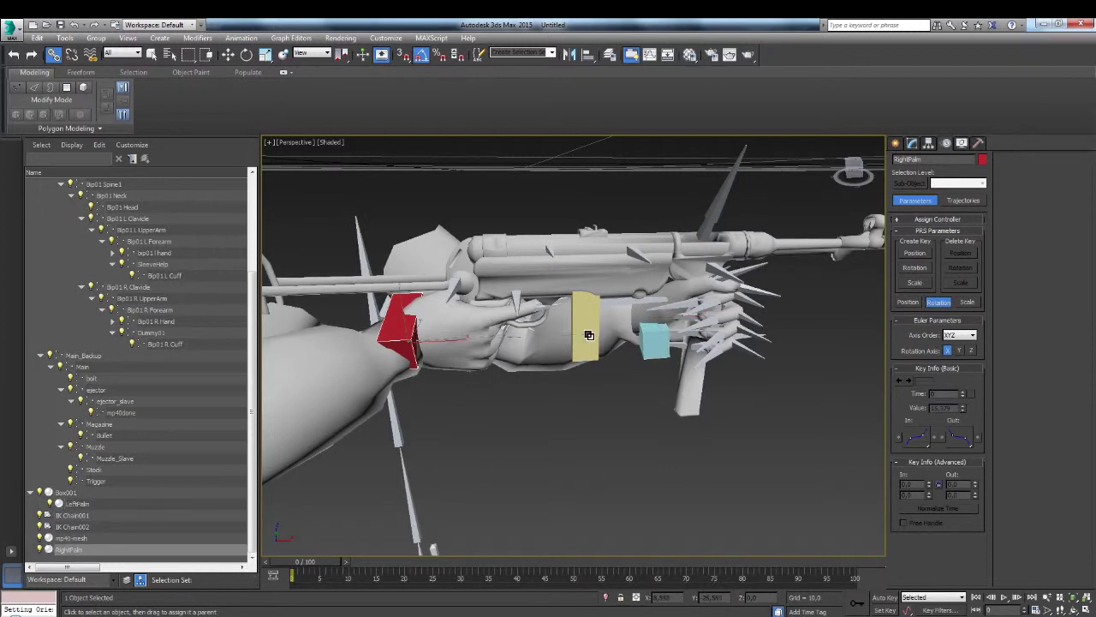
left_click_drag(591, 329, 591, 329)
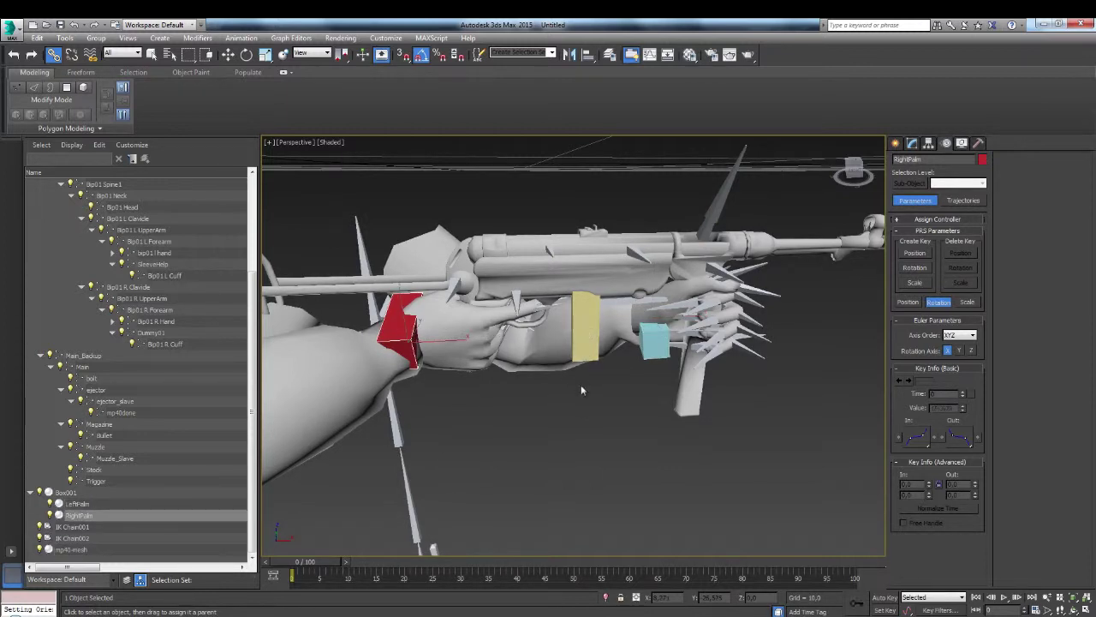
Try rotating the yellow box to test the linked weapon and hands
key("w")
left_click(579, 326)
middle_click_drag(522, 326, 554, 358, "alt")
key("e")
mouse_move(619, 362)
left_mouse_down()
mouse_move(627, 357)
mouse_move(601, 359)
mouse_move(628, 350)
mouse_move(638, 361)
left_mouse_up()
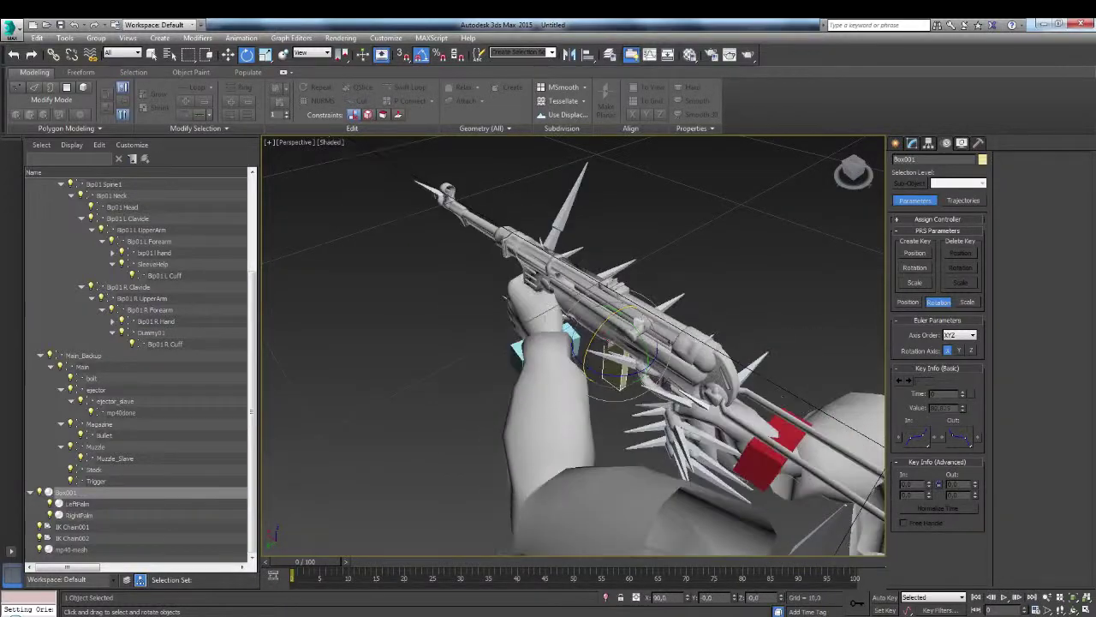
Rotate the right and left clavicle bones slightly at the shoulders
middle_click_drag(638, 361, 599, 298)
left_click(733, 485)
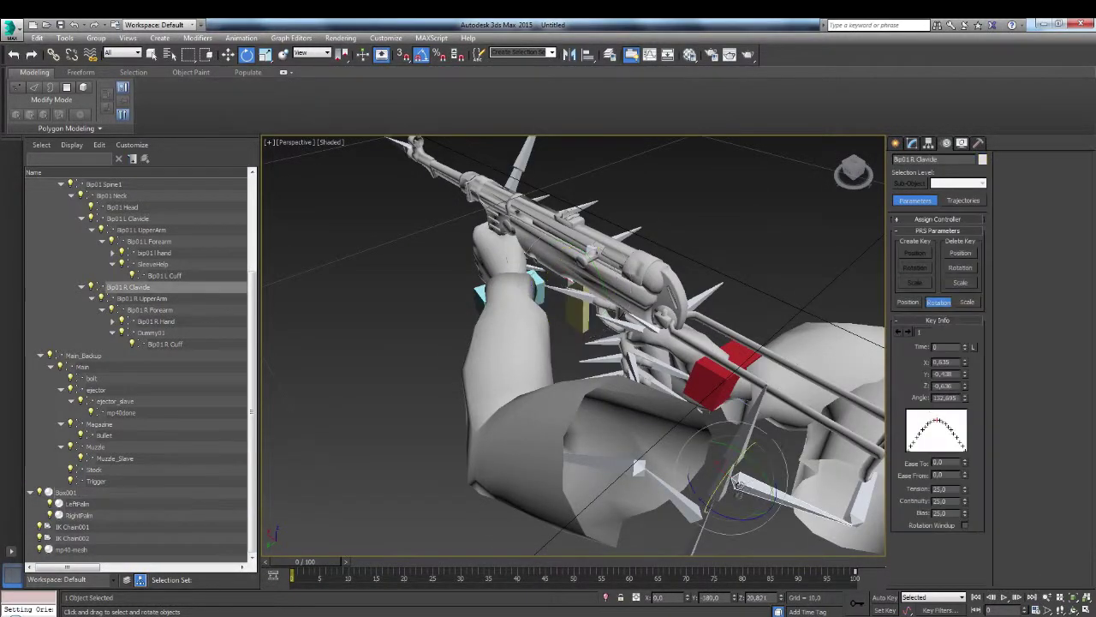
mouse_move(736, 507)
left_mouse_down()
mouse_move(745, 517)
mouse_move(730, 514)
left_mouse_up()
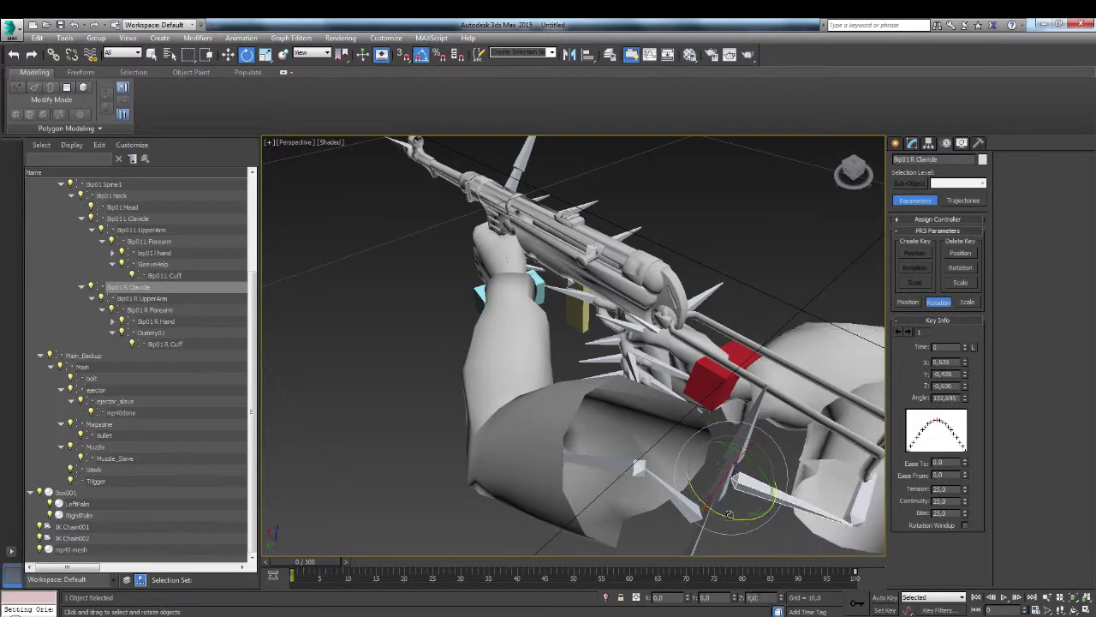
left_click(684, 512)
mouse_move(660, 534)
left_mouse_down()
mouse_move(651, 517)
mouse_move(656, 530)
mouse_move(644, 526)
left_mouse_up()
middle_click_drag(484, 331, 580, 357, "alt")
Select the yellow control box together with the LeftPalm and RightPalm boxes for moving
key("w")
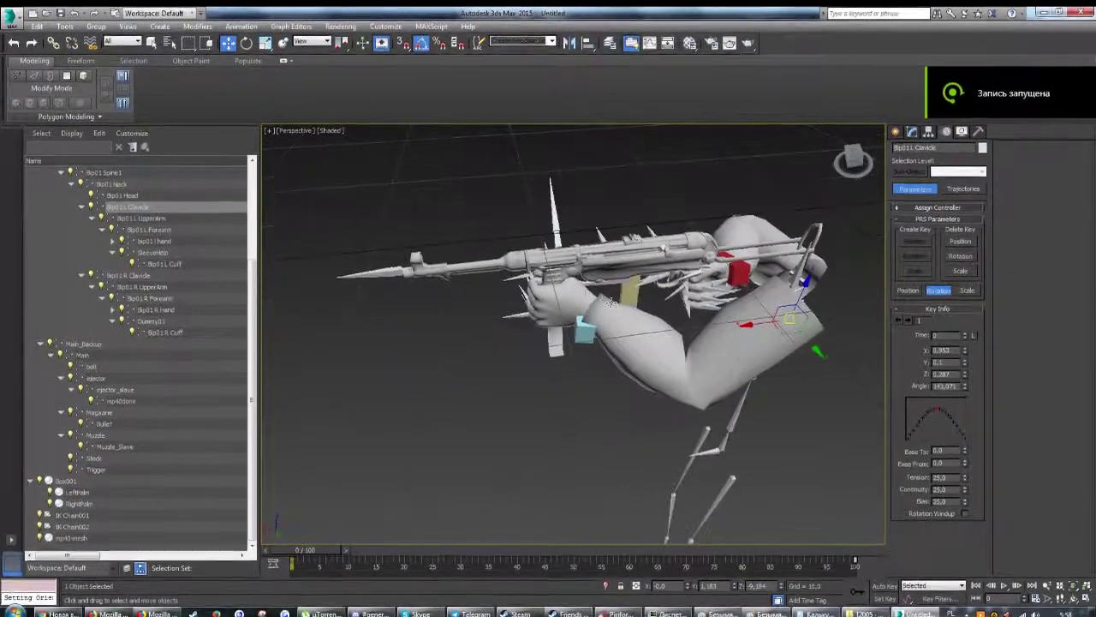
middle_click_drag(610, 302, 671, 368, "alt")
scroll(648, 343, "up", 3)
left_click(648, 342)
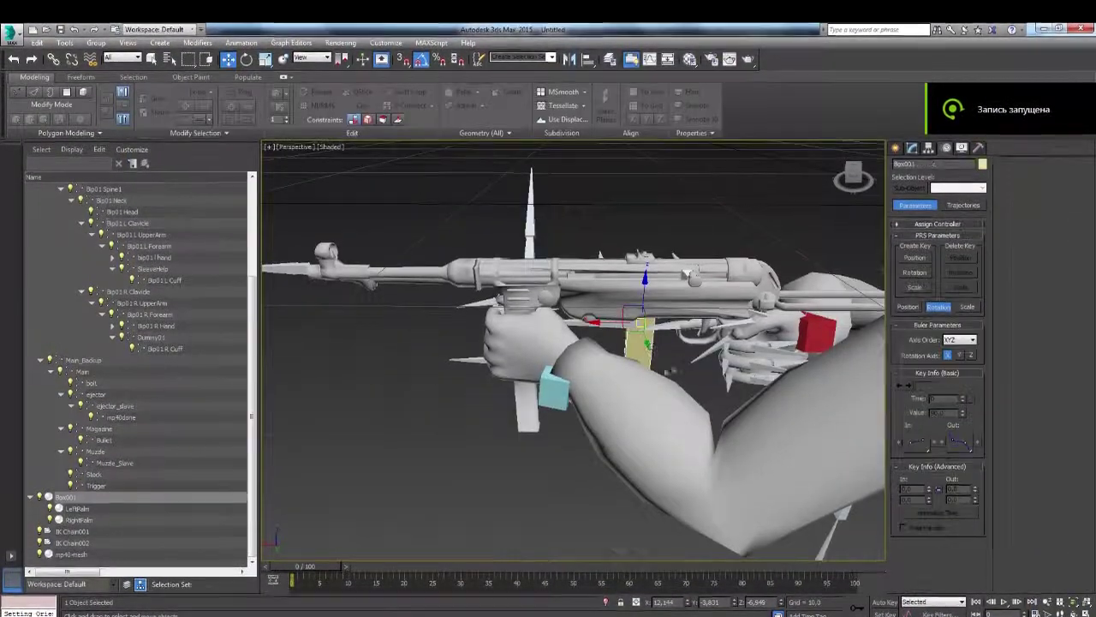
middle_click_drag(686, 273, 662, 490, "alt")
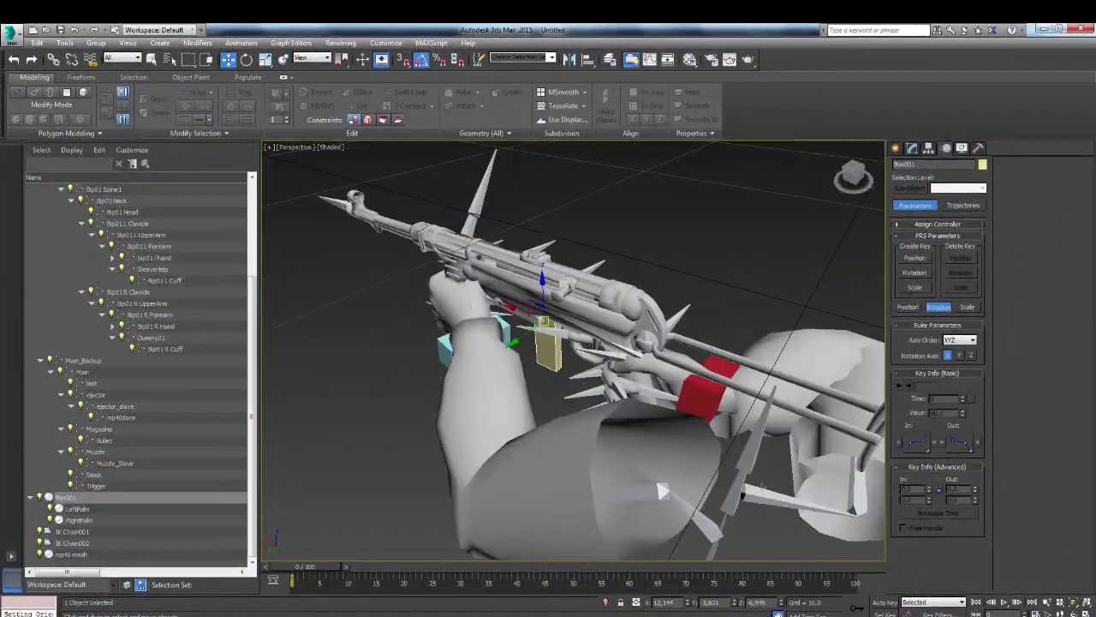
left_click(694, 393)
left_click(540, 354, "ctrl")
left_click(440, 349, "ctrl")
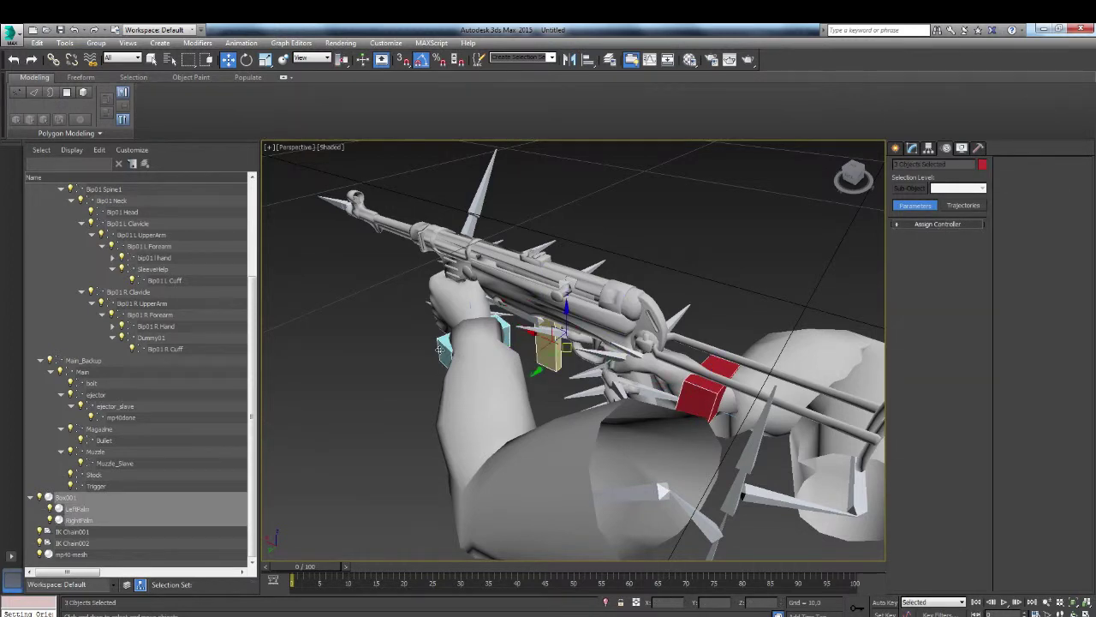
Key the three selected boxes at frame 0 and go to frame 18 of the timeline
left_click(885, 602)
left_click(884, 602)
mouse_move(297, 568)
left_mouse_down()
mouse_move(316, 568)
mouse_move(295, 569)
left_mouse_up()
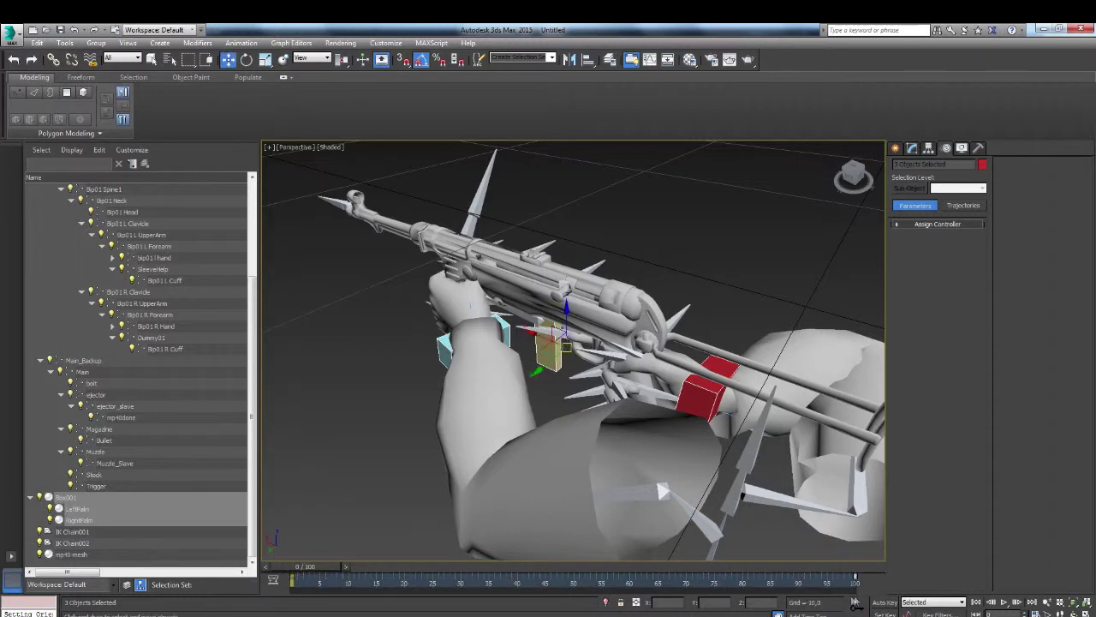
left_click_drag(329, 569, 394, 567)
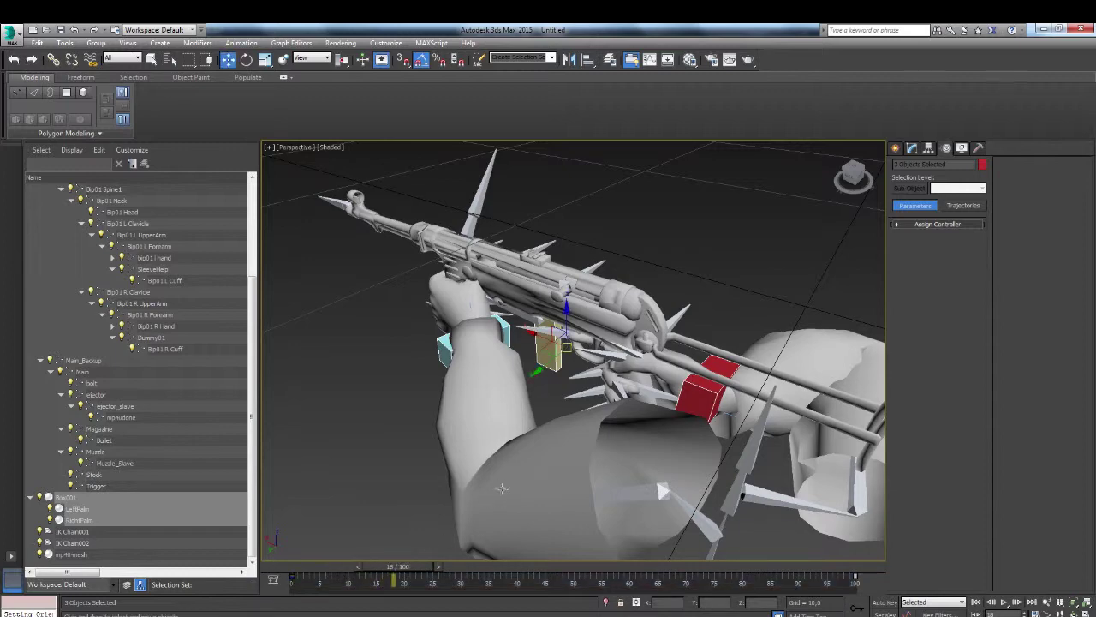
left_click(886, 602)
key("e")
middle_click_drag(532, 336, 568, 353, "alt")
scroll(567, 353, "down", 5)
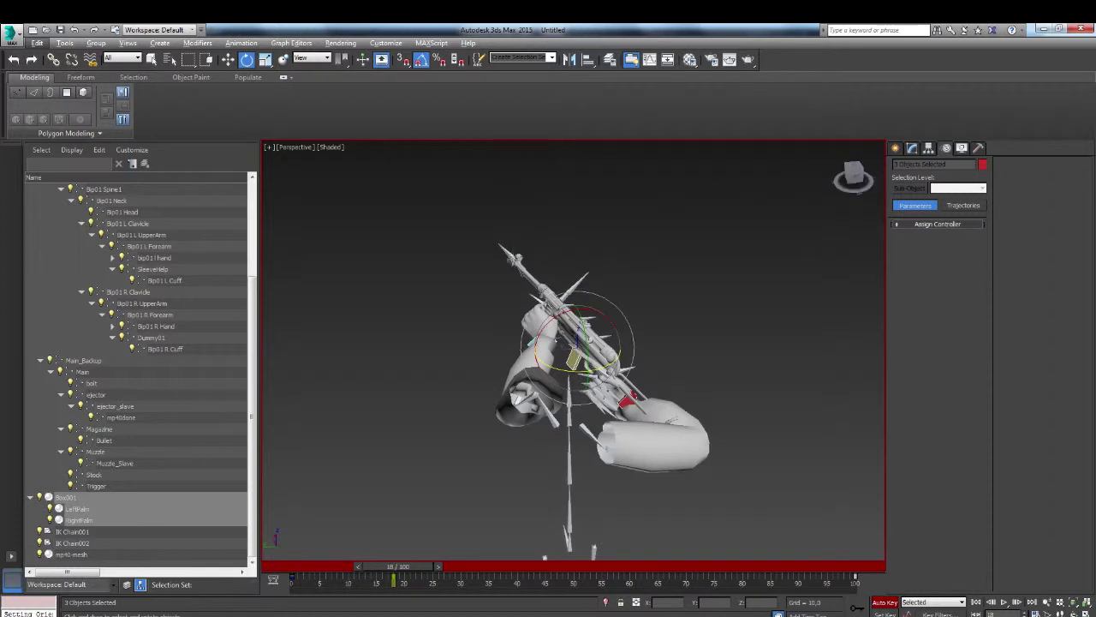
left_click(892, 603)
middle_click_drag(522, 341, 533, 347, "alt")
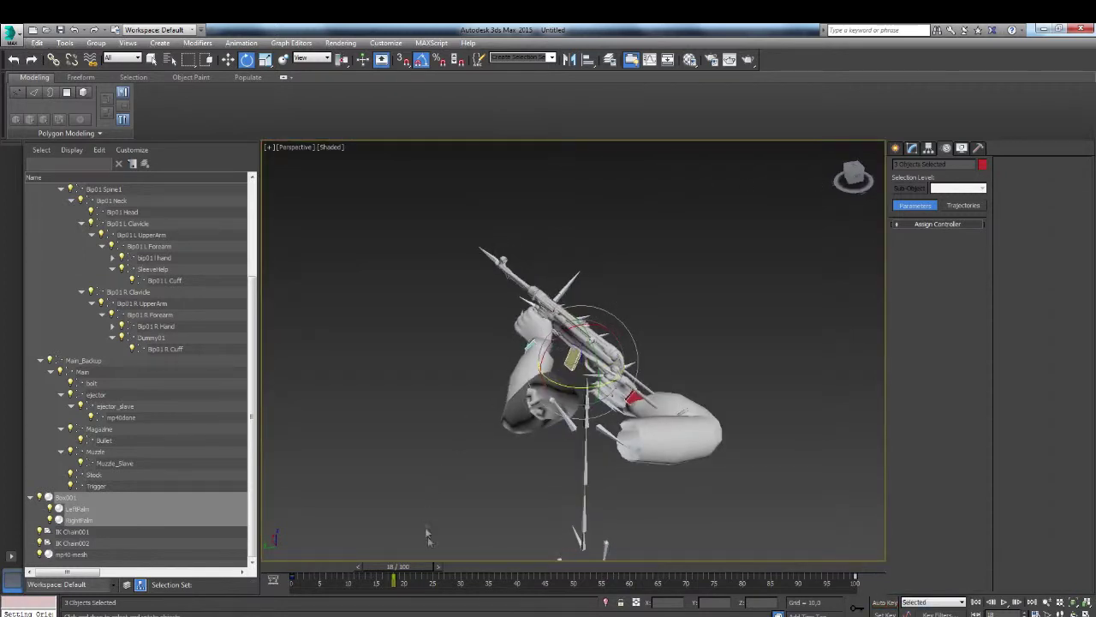